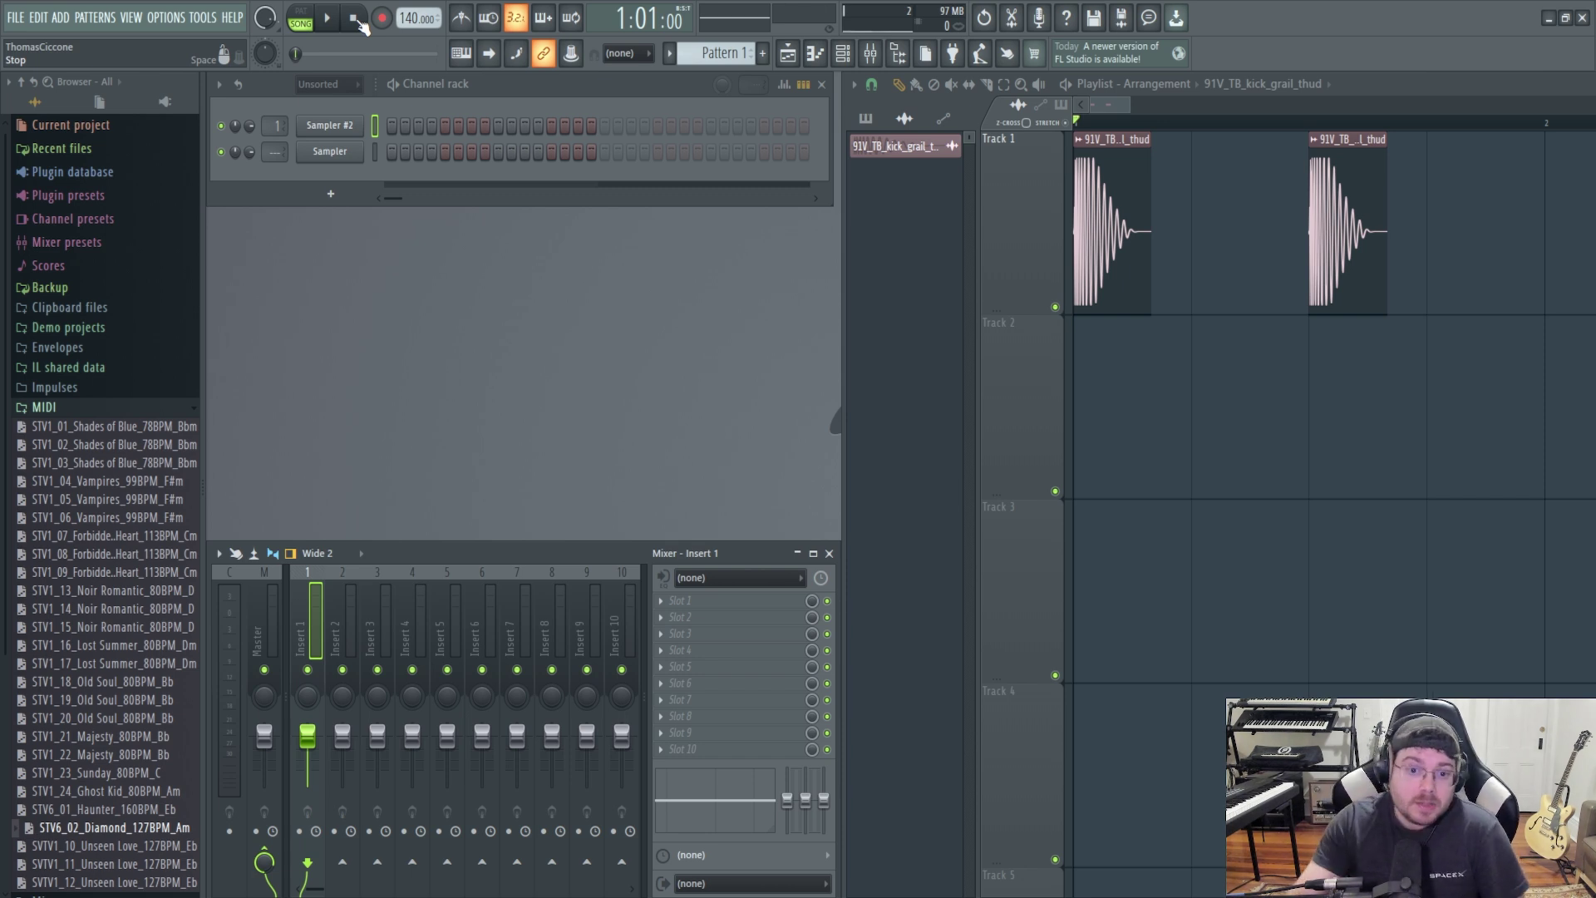
Replace the Sampler #2 channel with the Fruit Kick instrument and select the kick clip in the playlist.
right_click(326, 130)
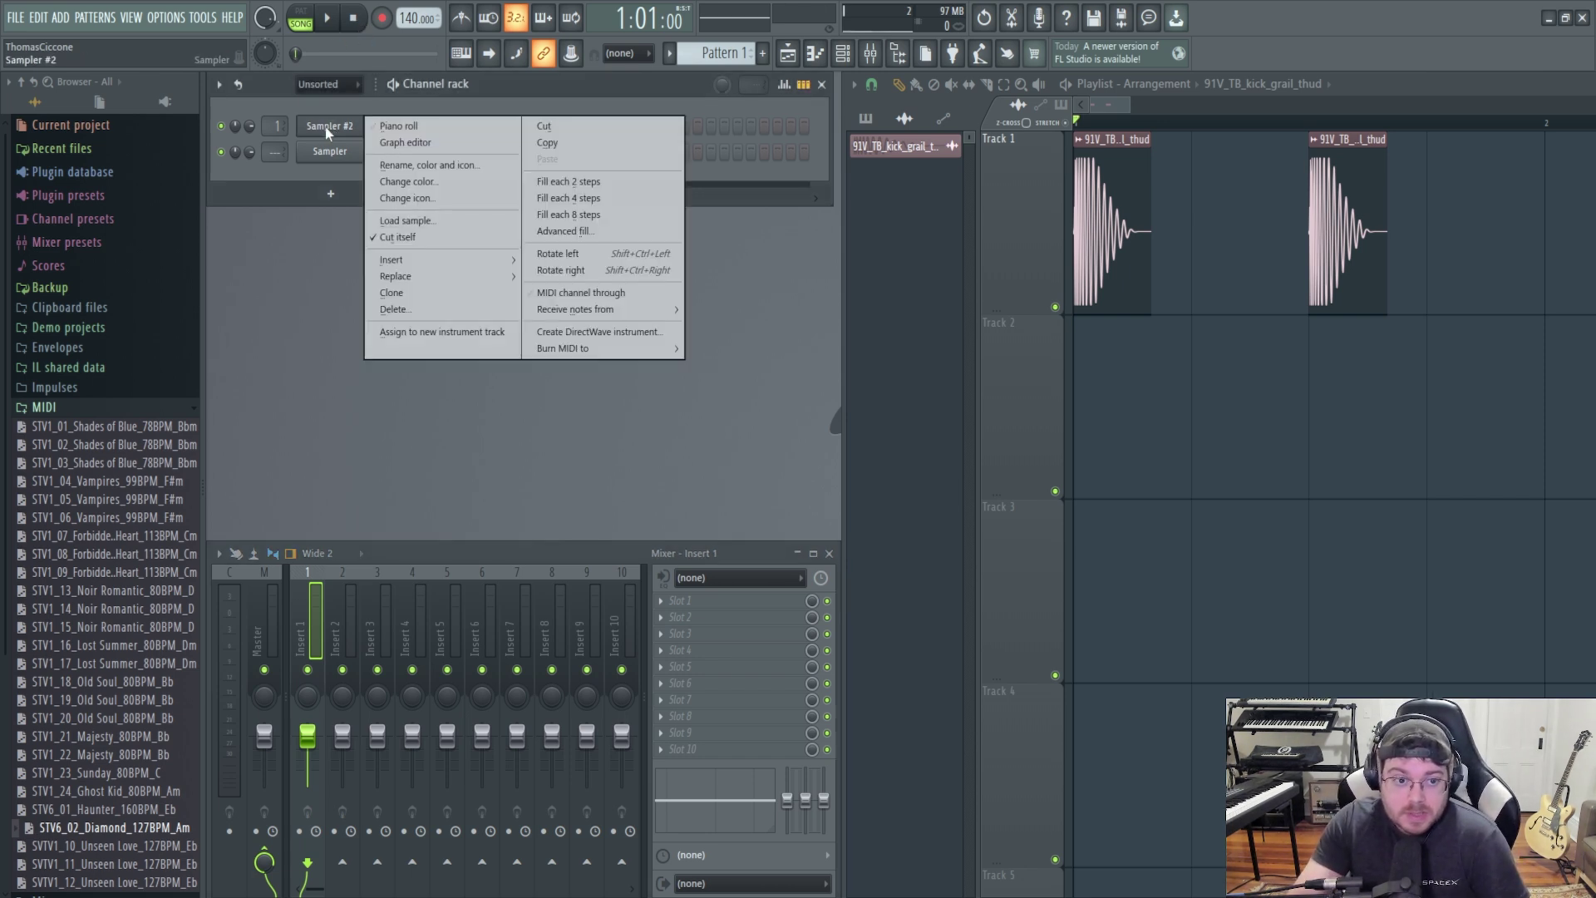
mouse_move(444, 268)
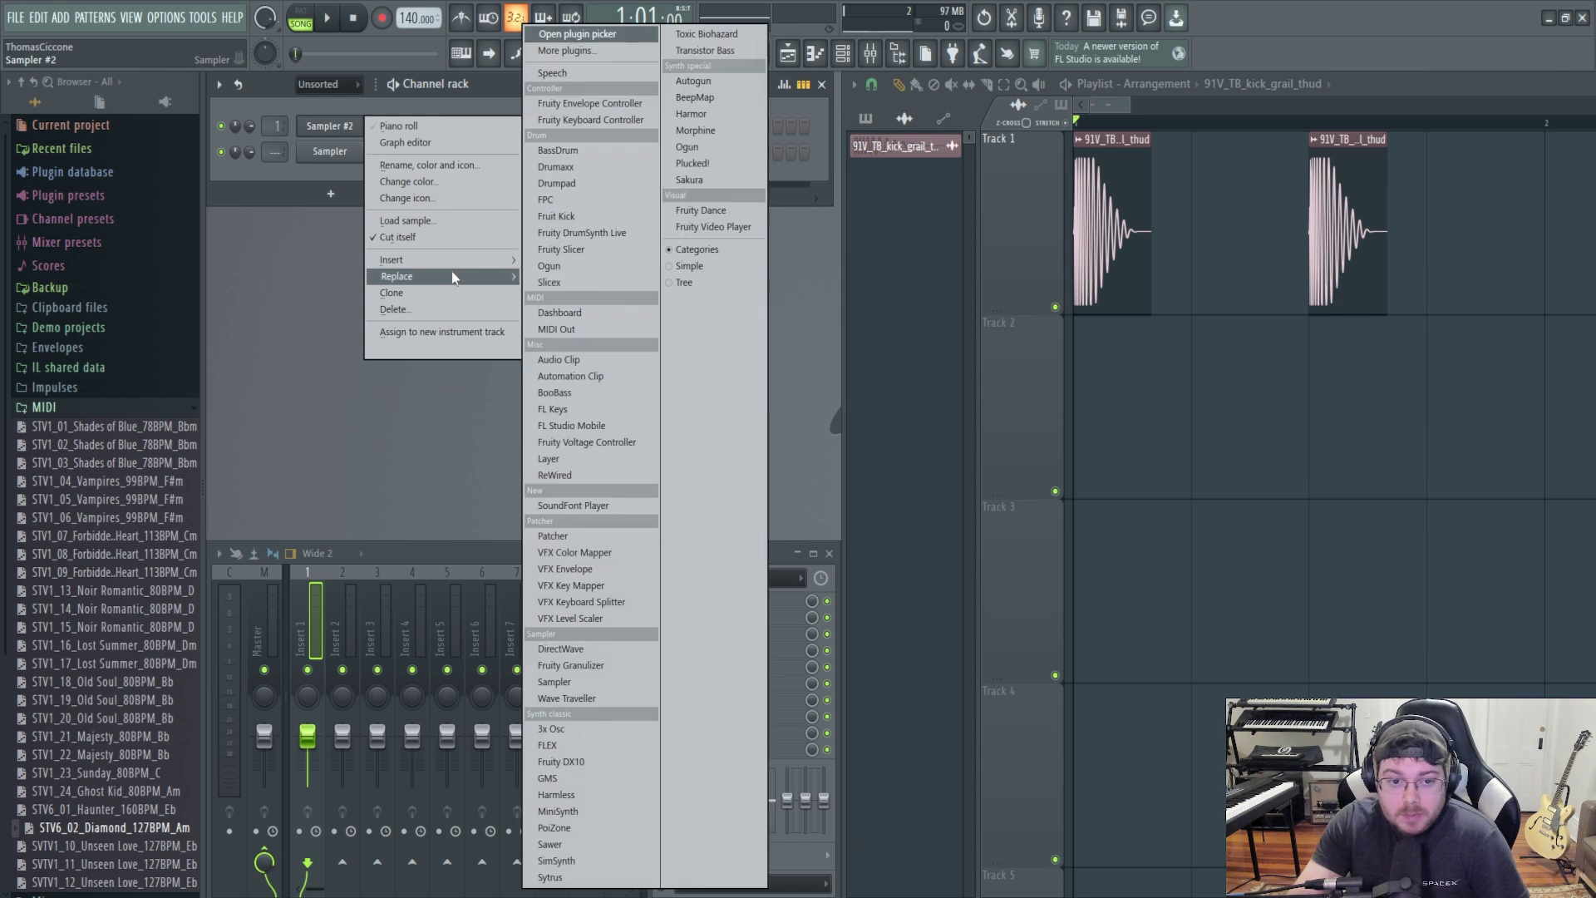
click(610, 217)
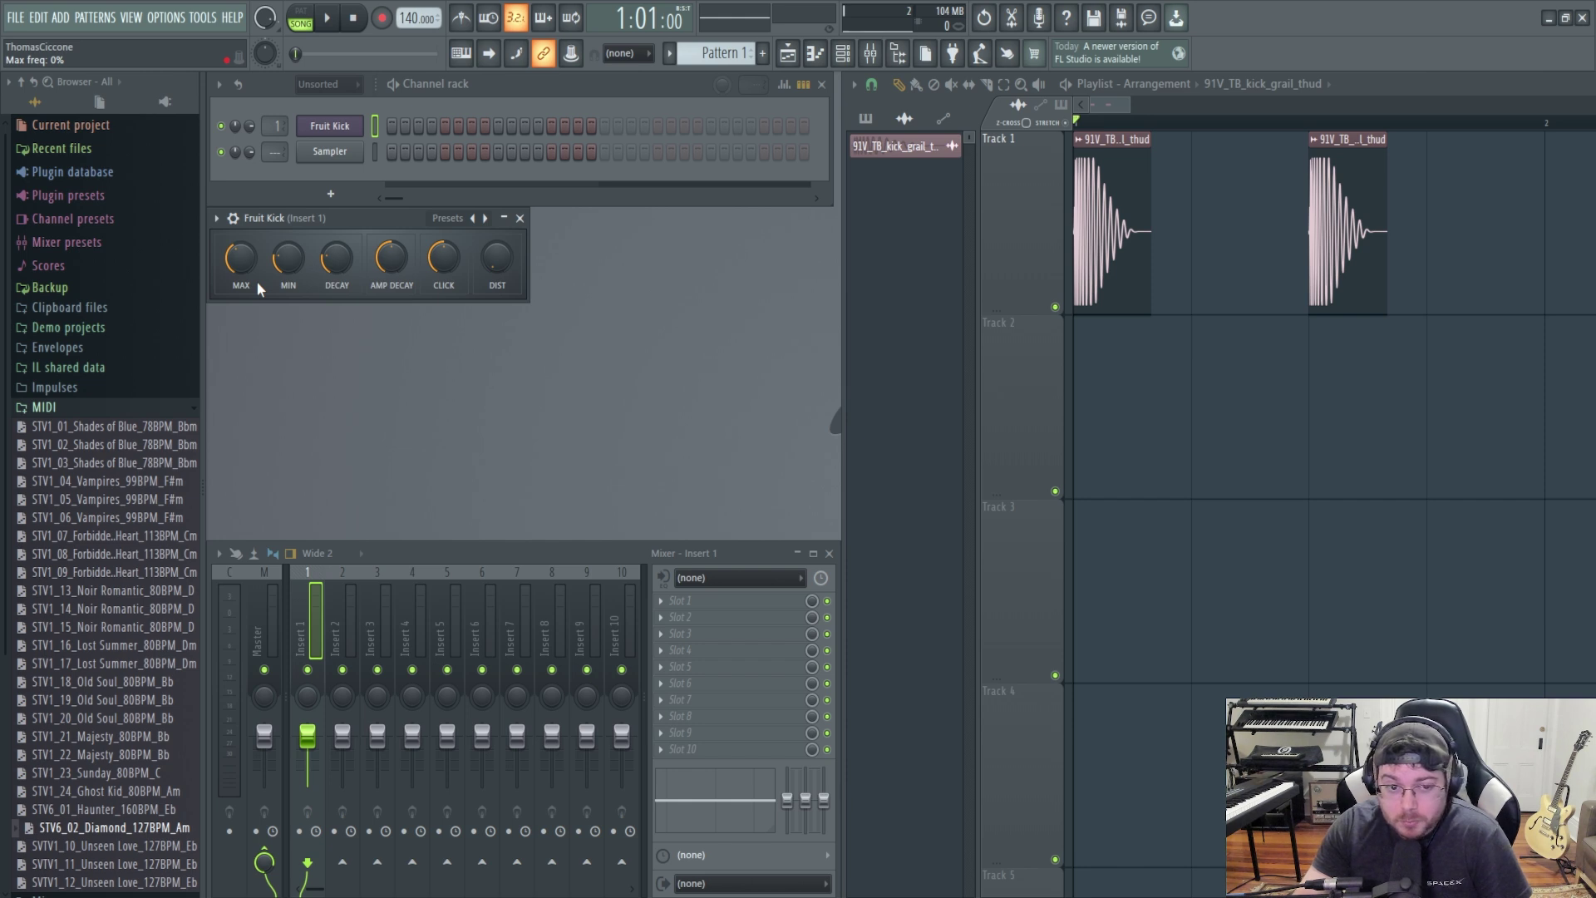
mouse_move(272, 219)
mouse_down()
mouse_move(461, 285)
mouse_move(275, 221)
mouse_up()
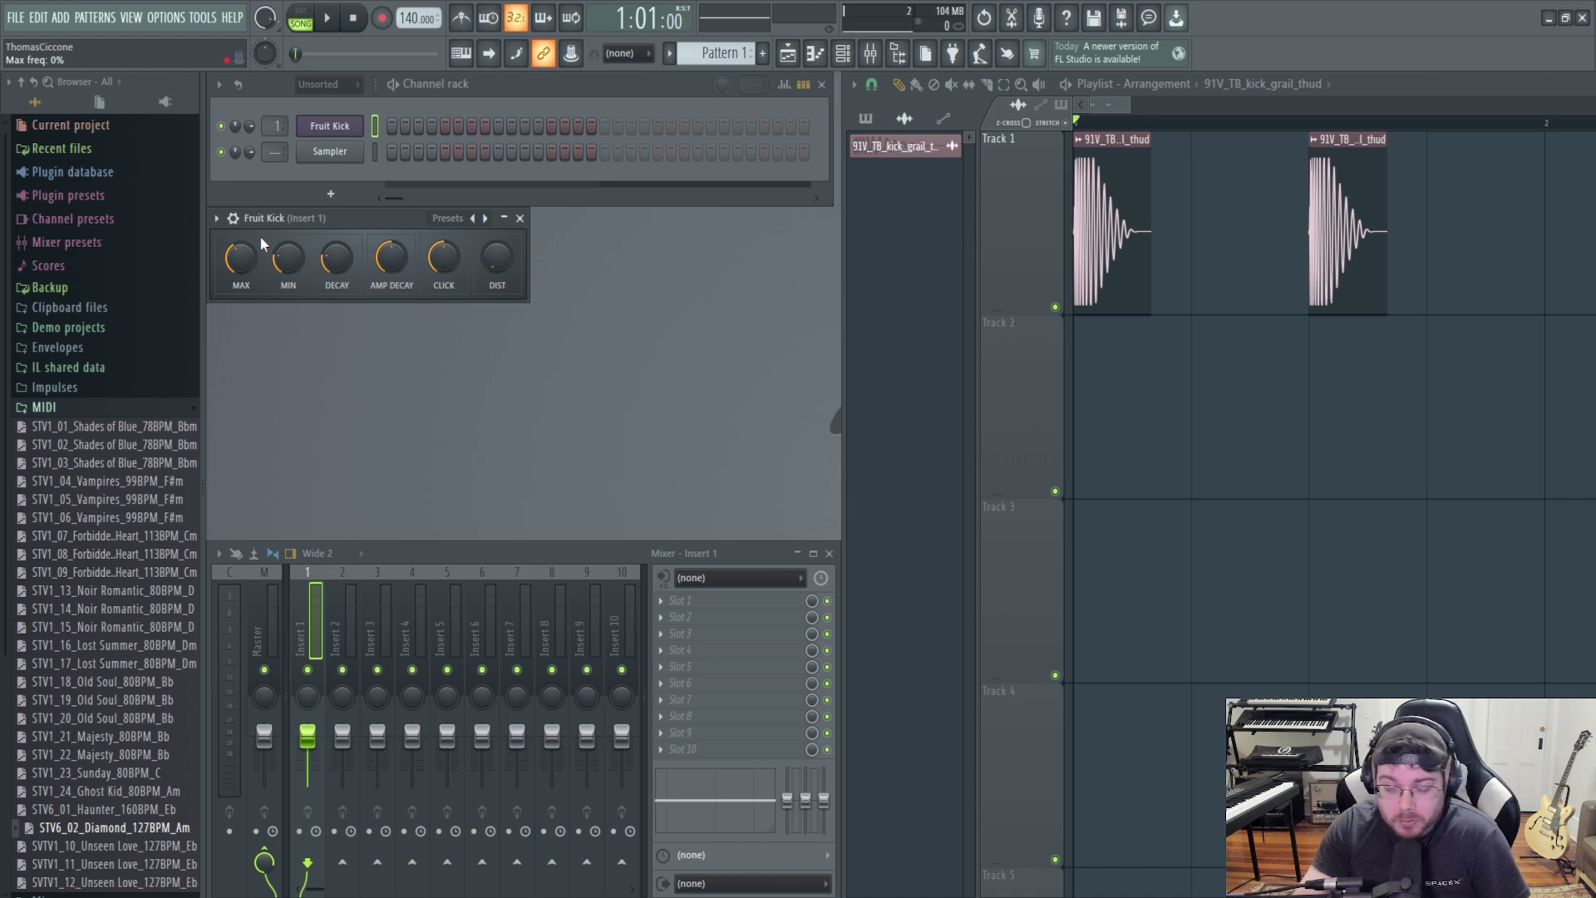
drag(1157, 157, 1122, 162)
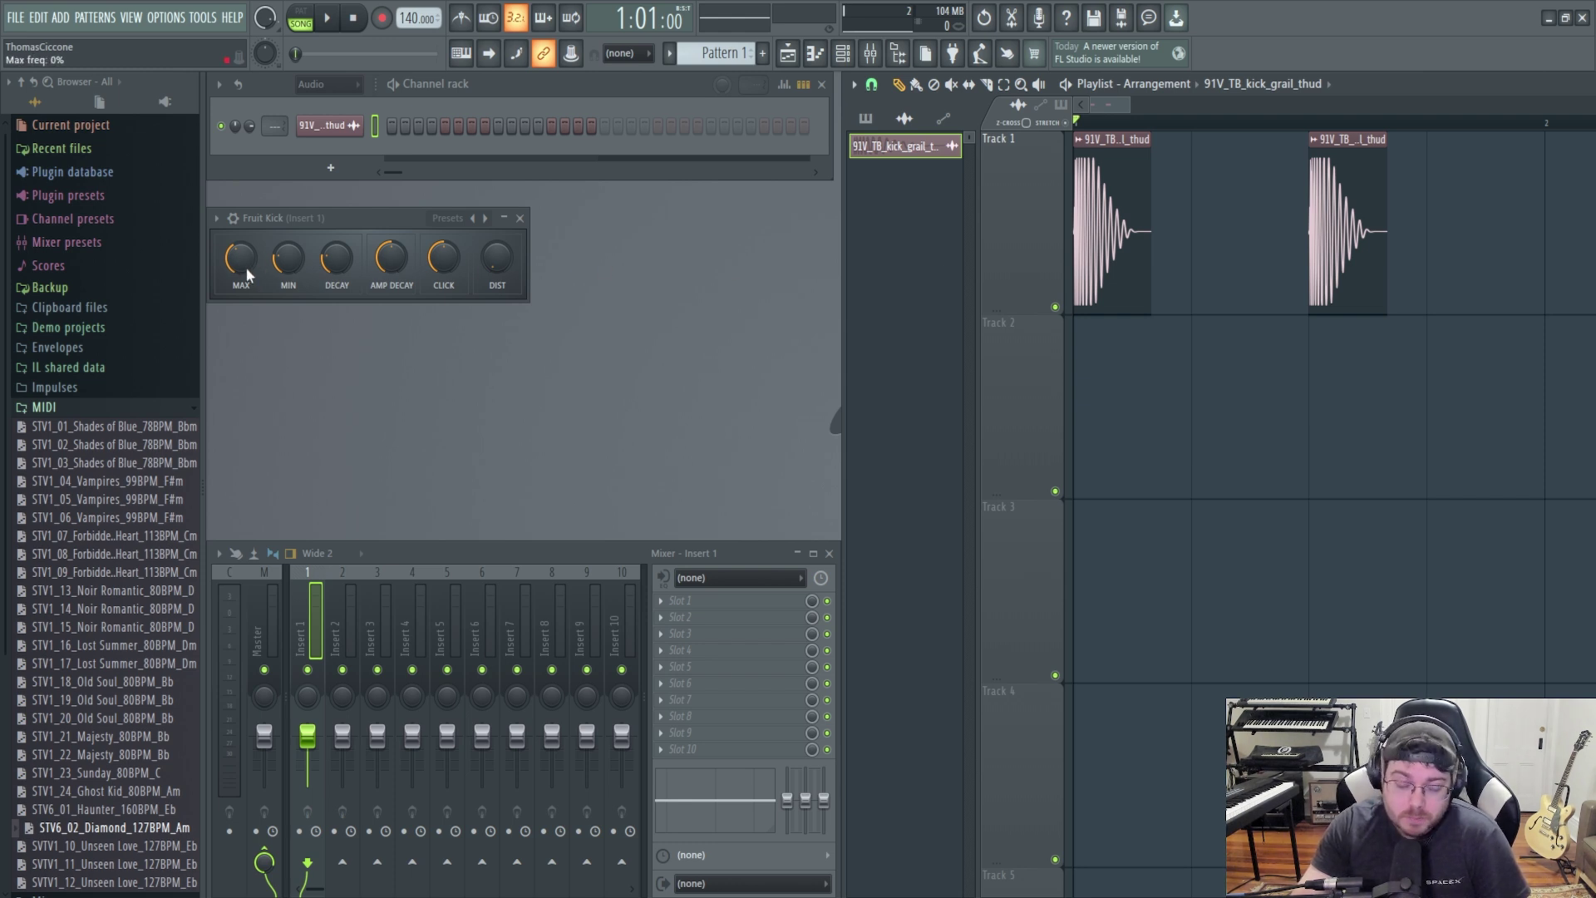
Try raising Fruit Kick's max frequency to 48%, amp decay to 77% and distortion to 95%, along with min frequency, decay and click.
drag(246, 274, 246, 250)
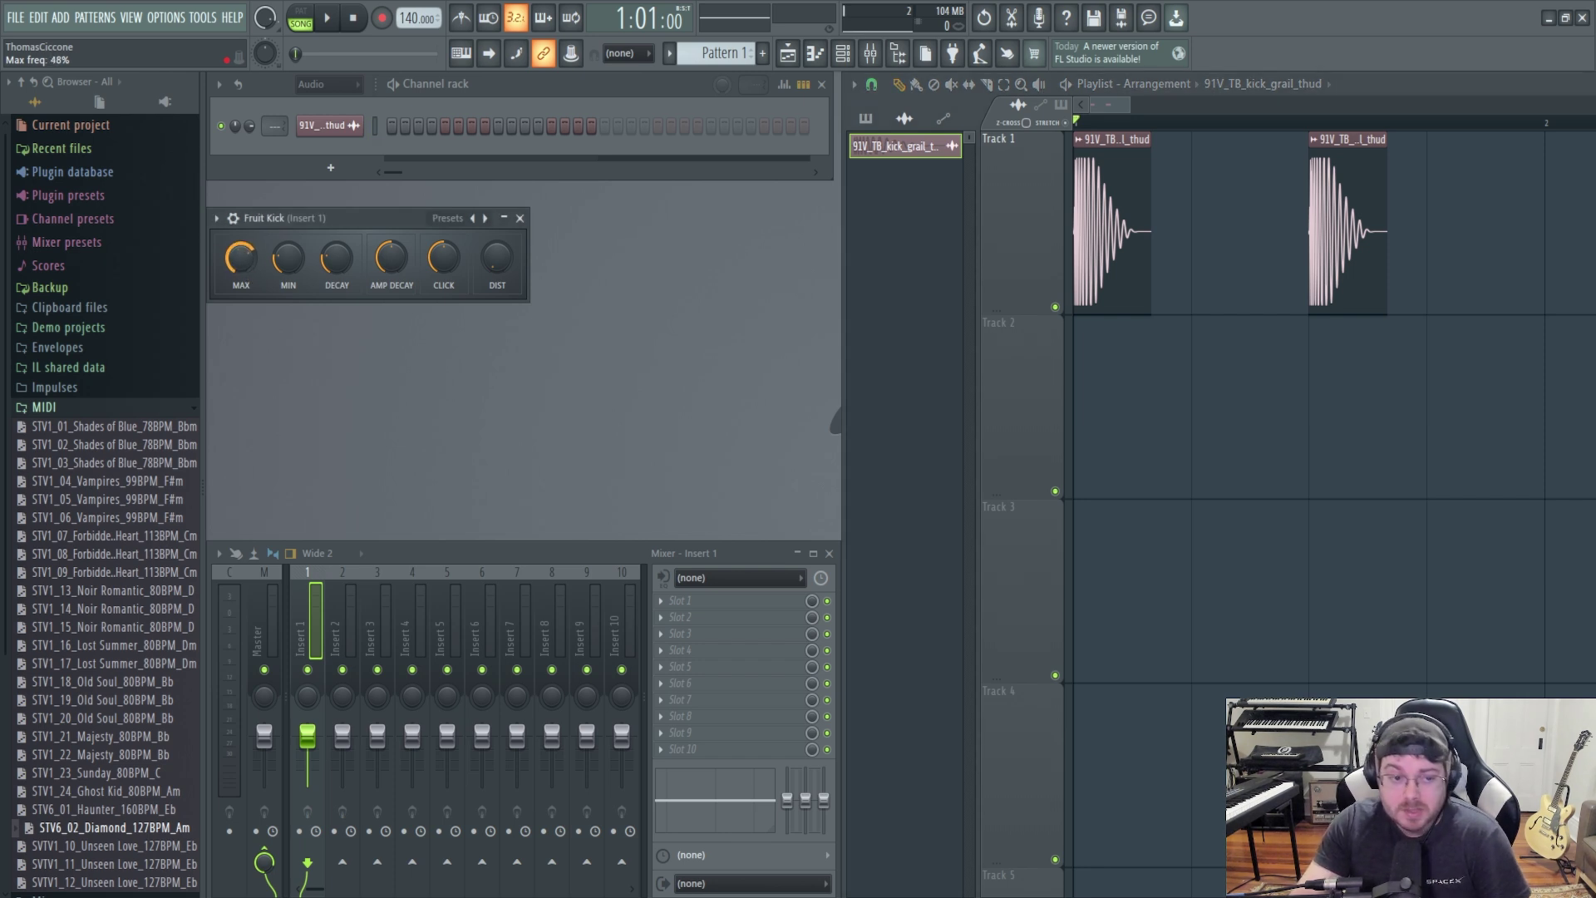
drag(288, 258, 288, 241)
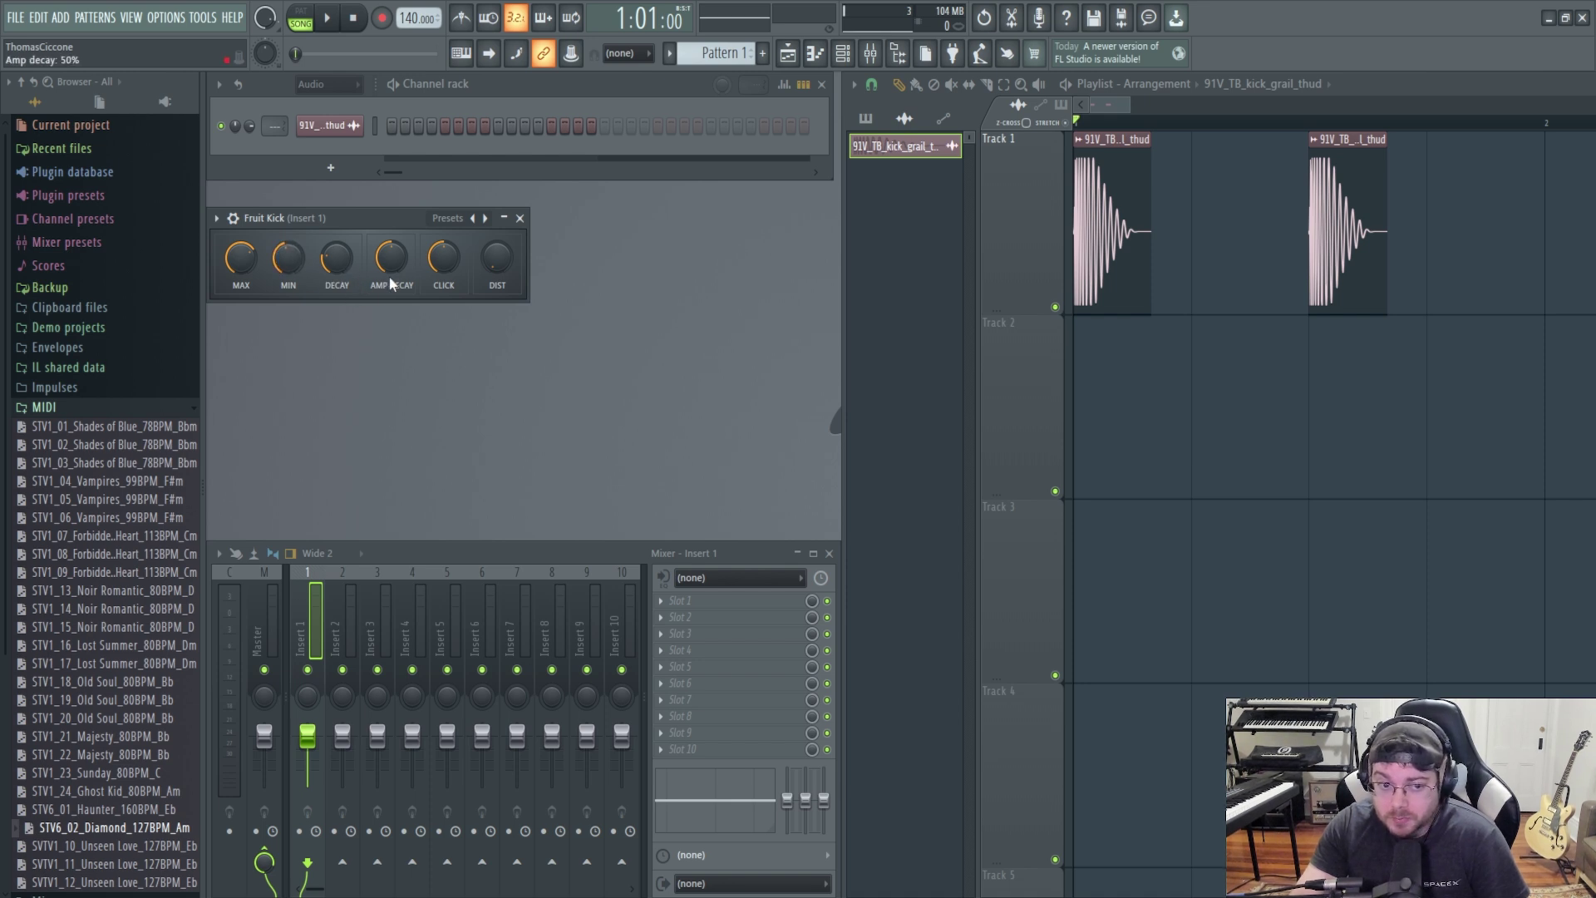
drag(337, 258, 337, 240)
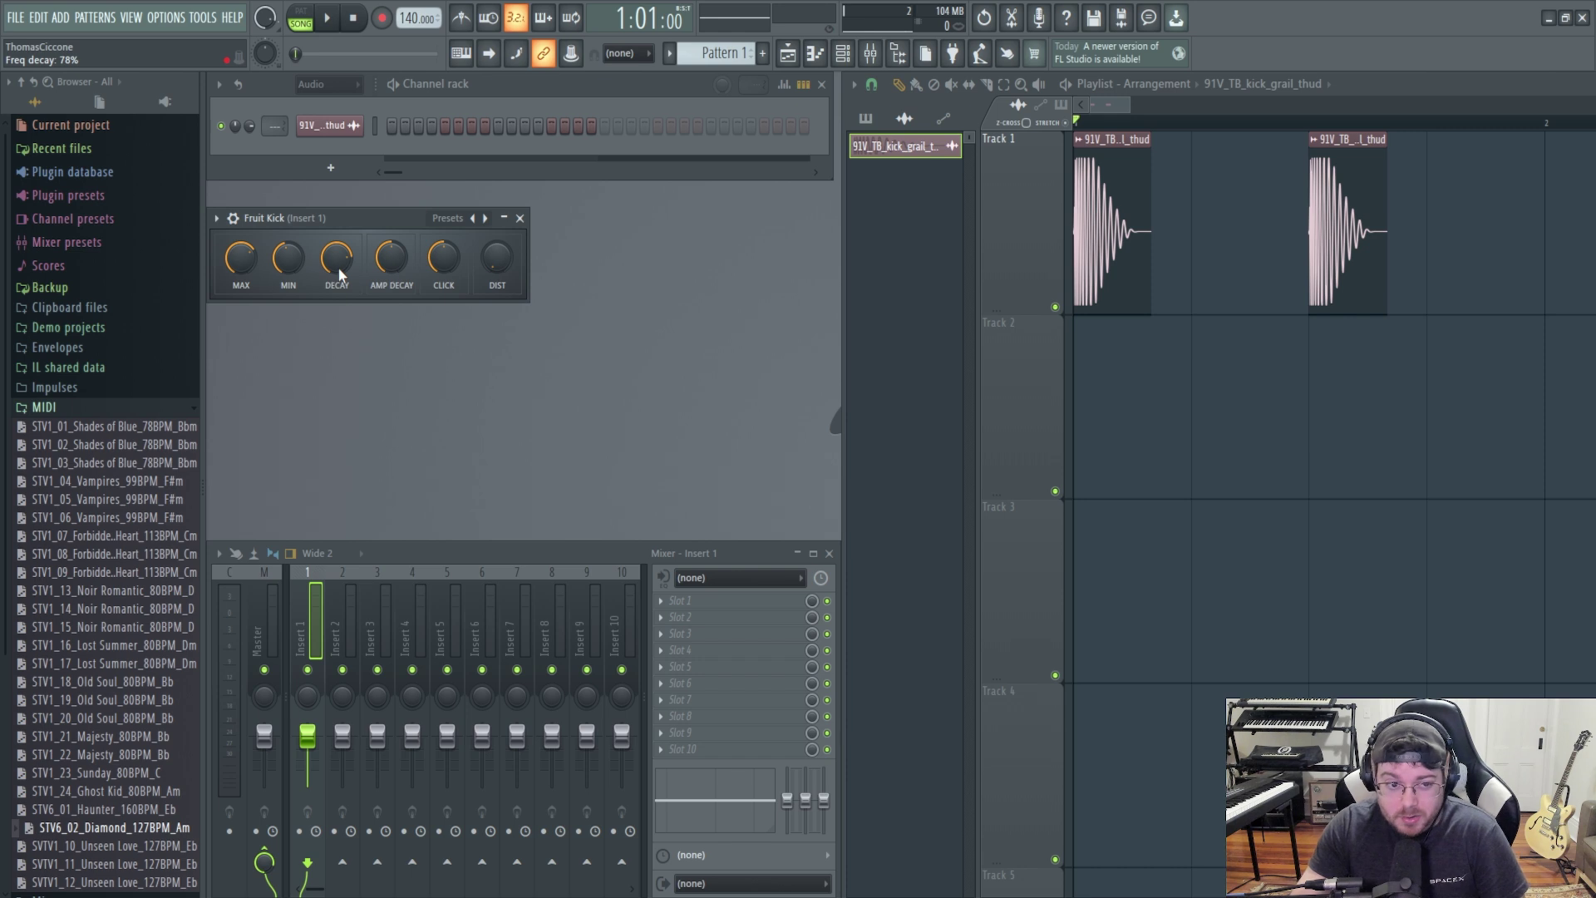
scroll(344, 252, down, 5)
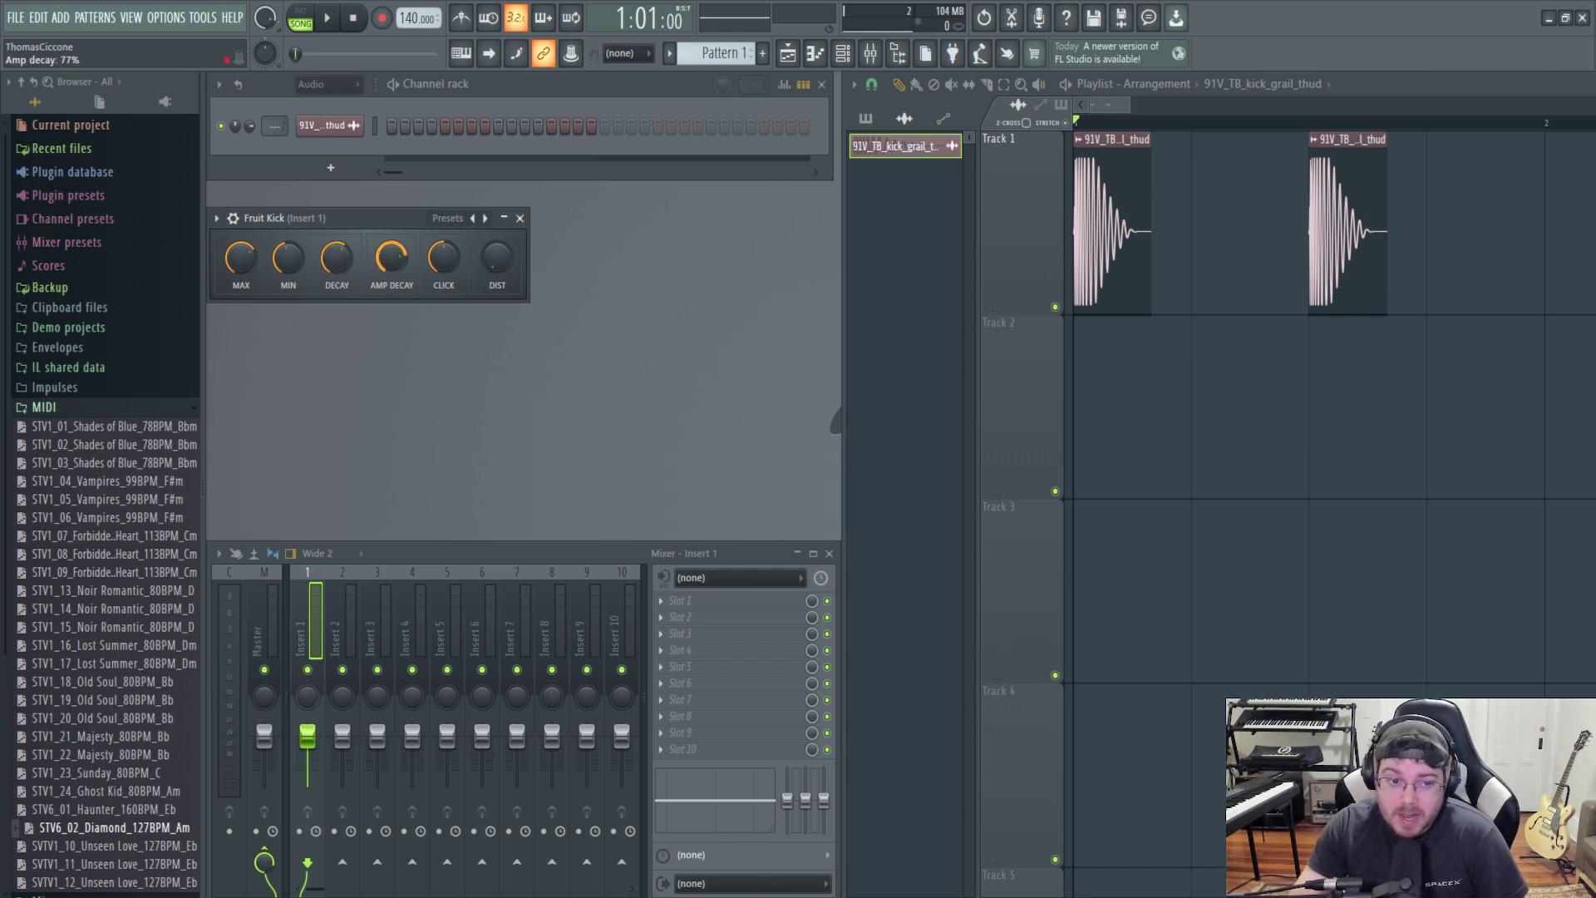
mouse_move(443, 258)
mouse_down()
mouse_move(443, 287)
mouse_move(443, 250)
mouse_up()
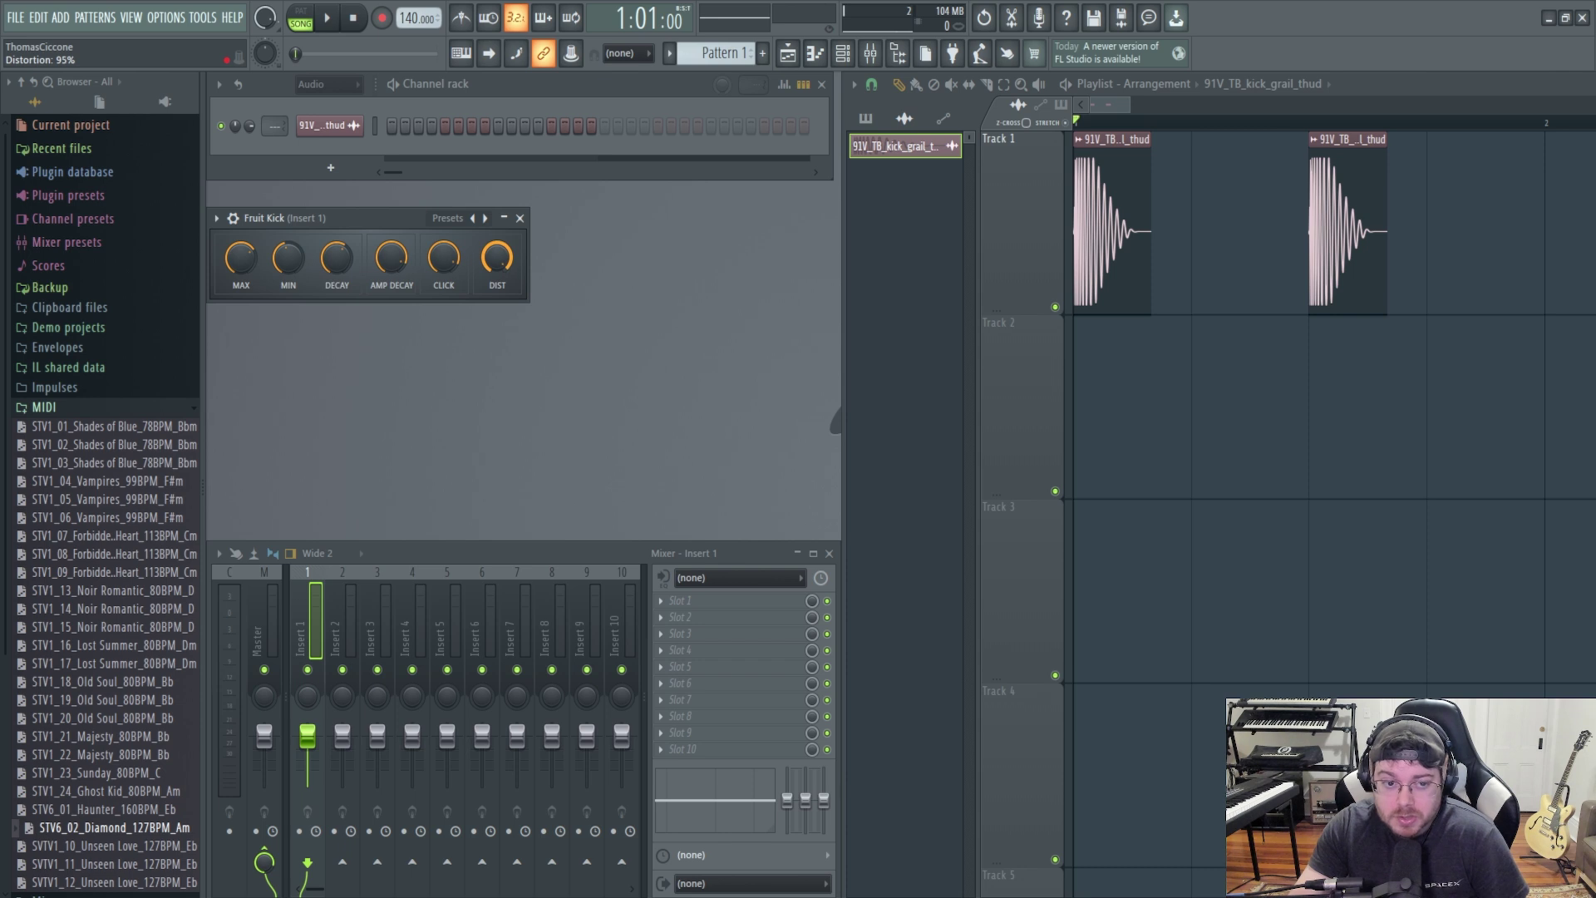
Turn all six Fruit Kick controls down to their minimum.
drag(494, 267, 494, 314)
drag(242, 268, 287, 316)
drag(336, 257, 443, 299)
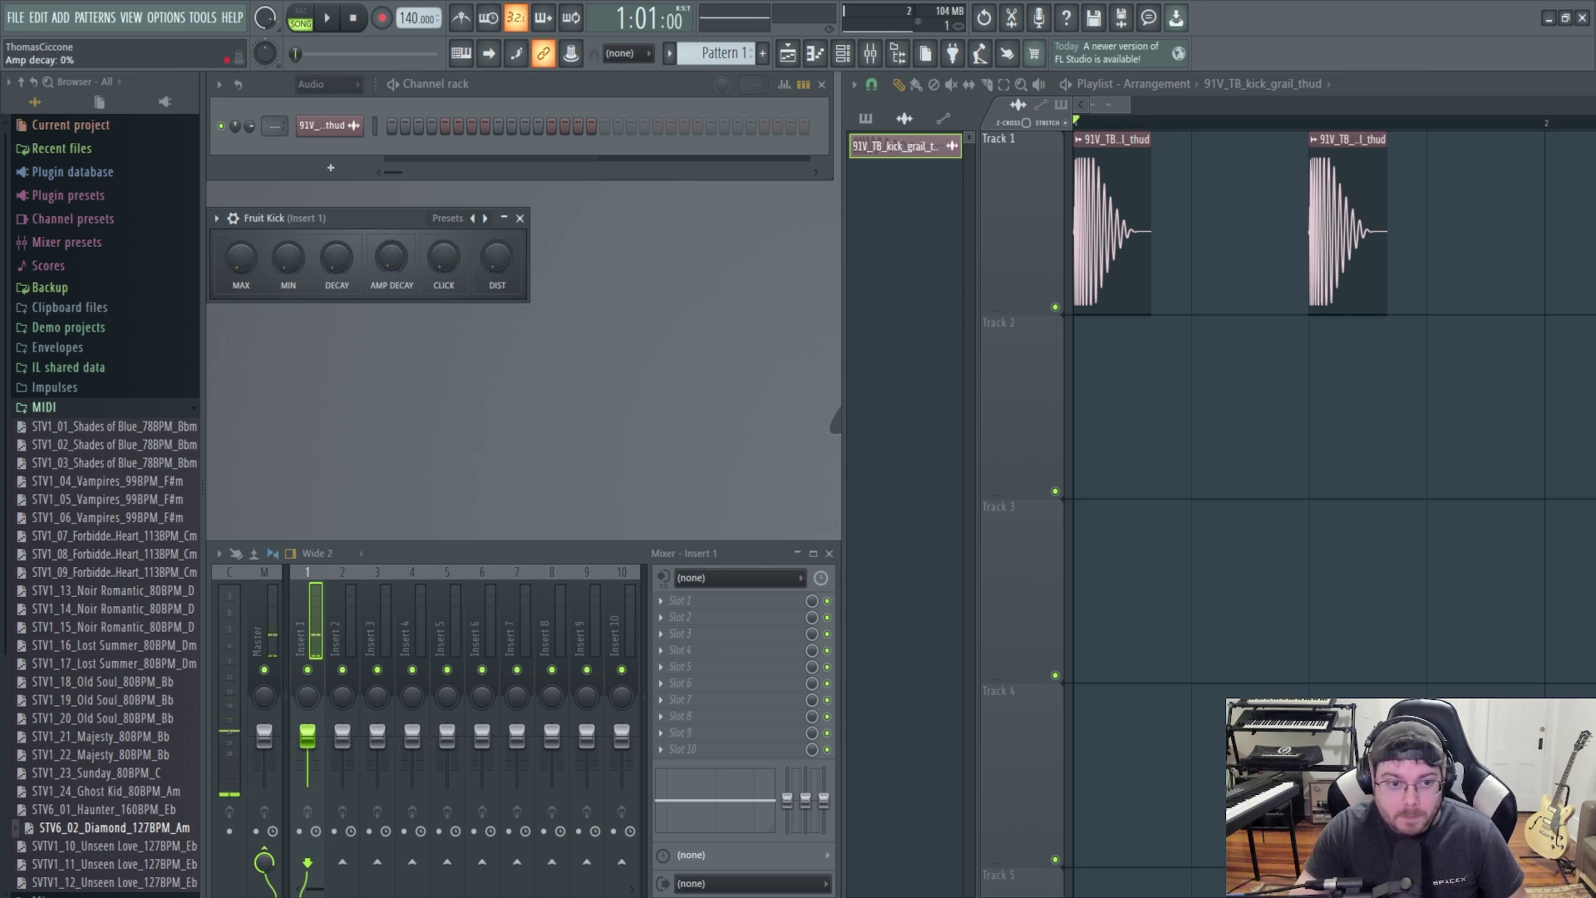
Experiment with Fruit Kick's max and min frequency, frequency decay up to 100%, amp decay, click and distortion while playing notes.
drag(246, 256, 246, 232)
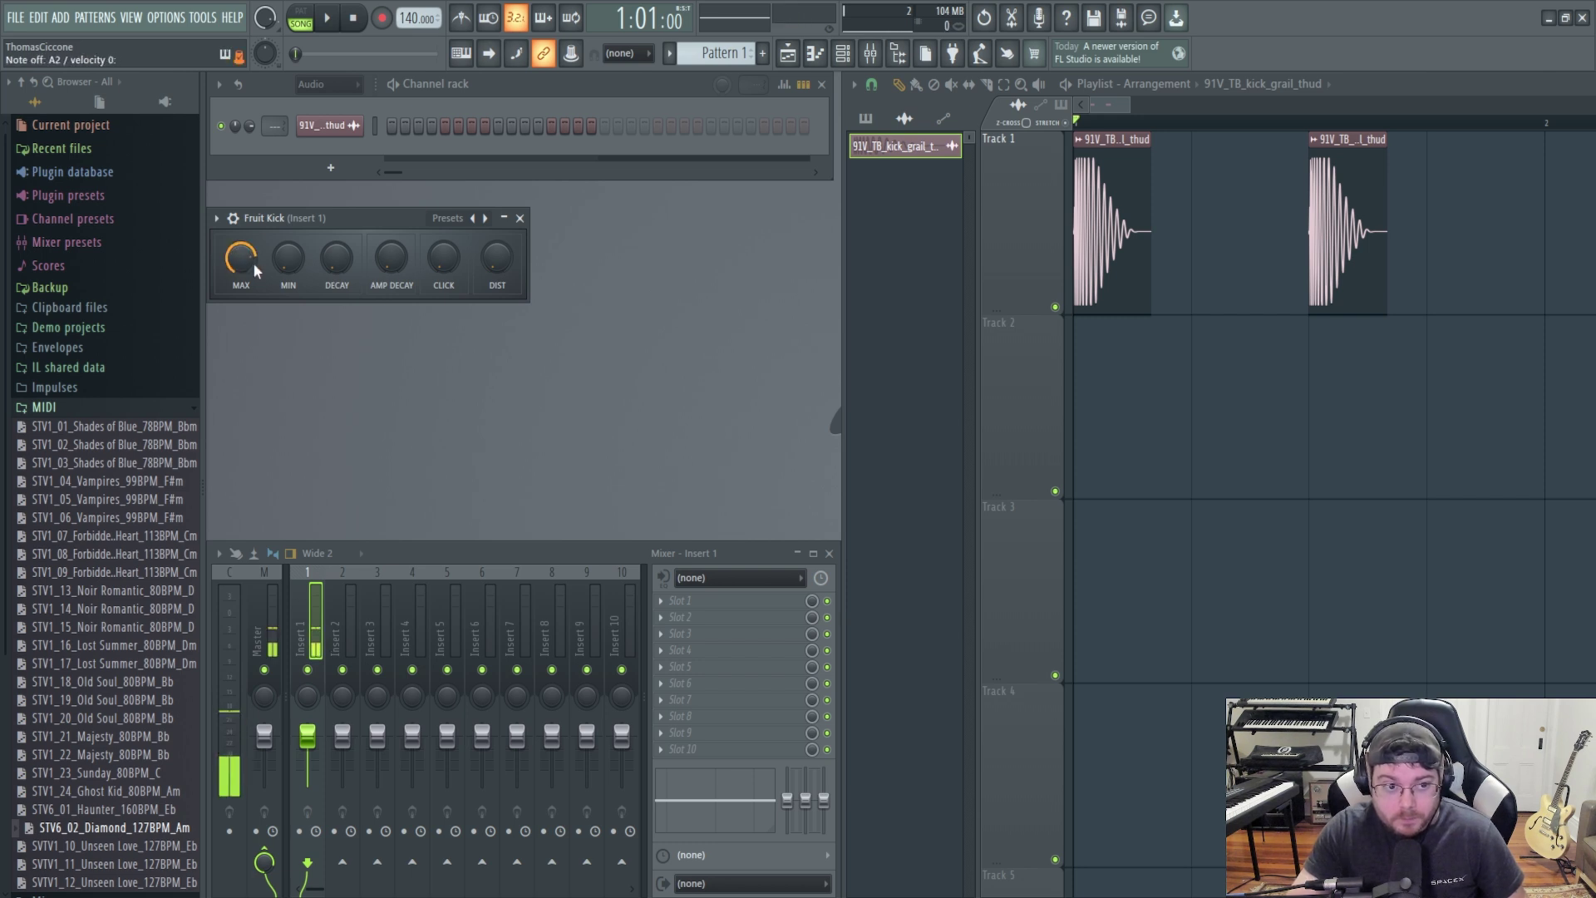
drag(337, 259, 336, 226)
drag(240, 260, 241, 237)
drag(350, 246, 391, 228)
drag(240, 259, 283, 254)
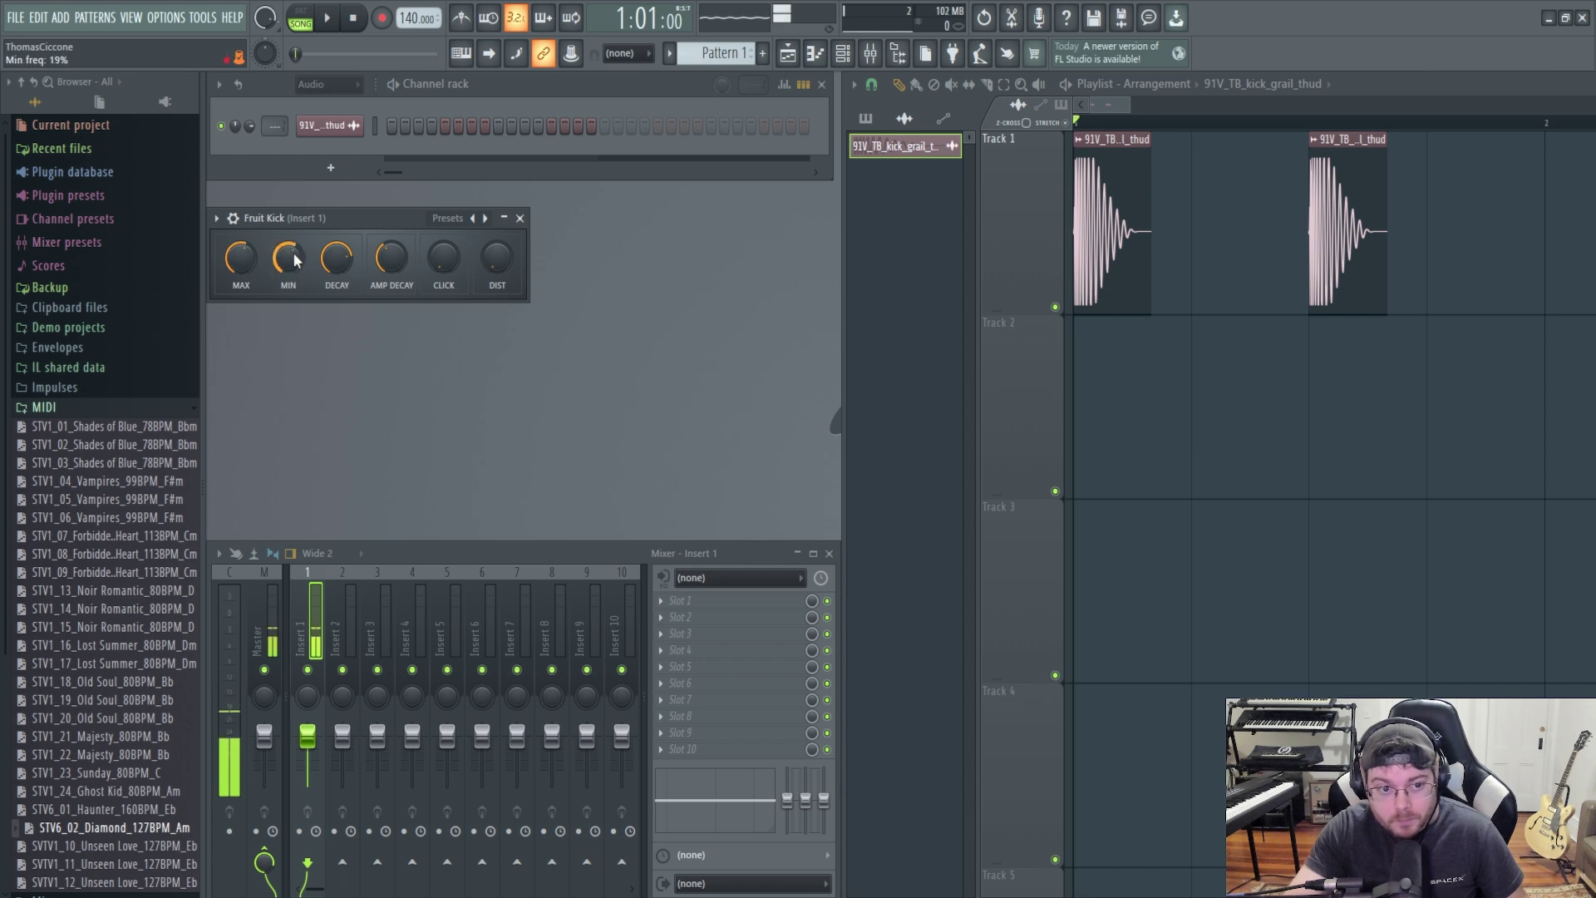
drag(337, 257, 336, 212)
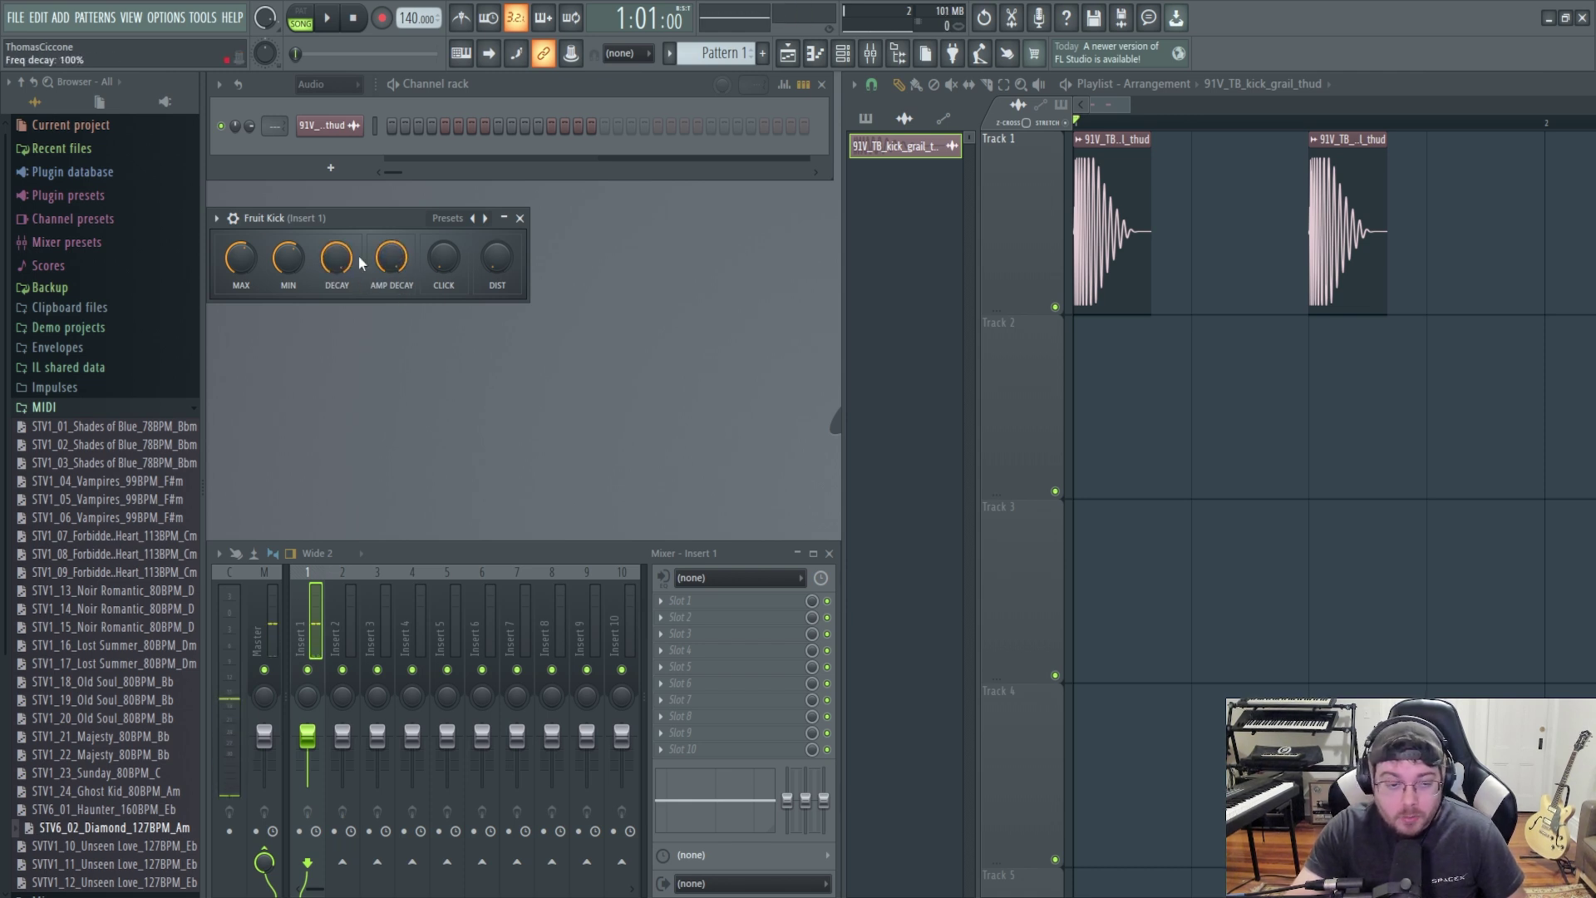
drag(444, 257, 497, 220)
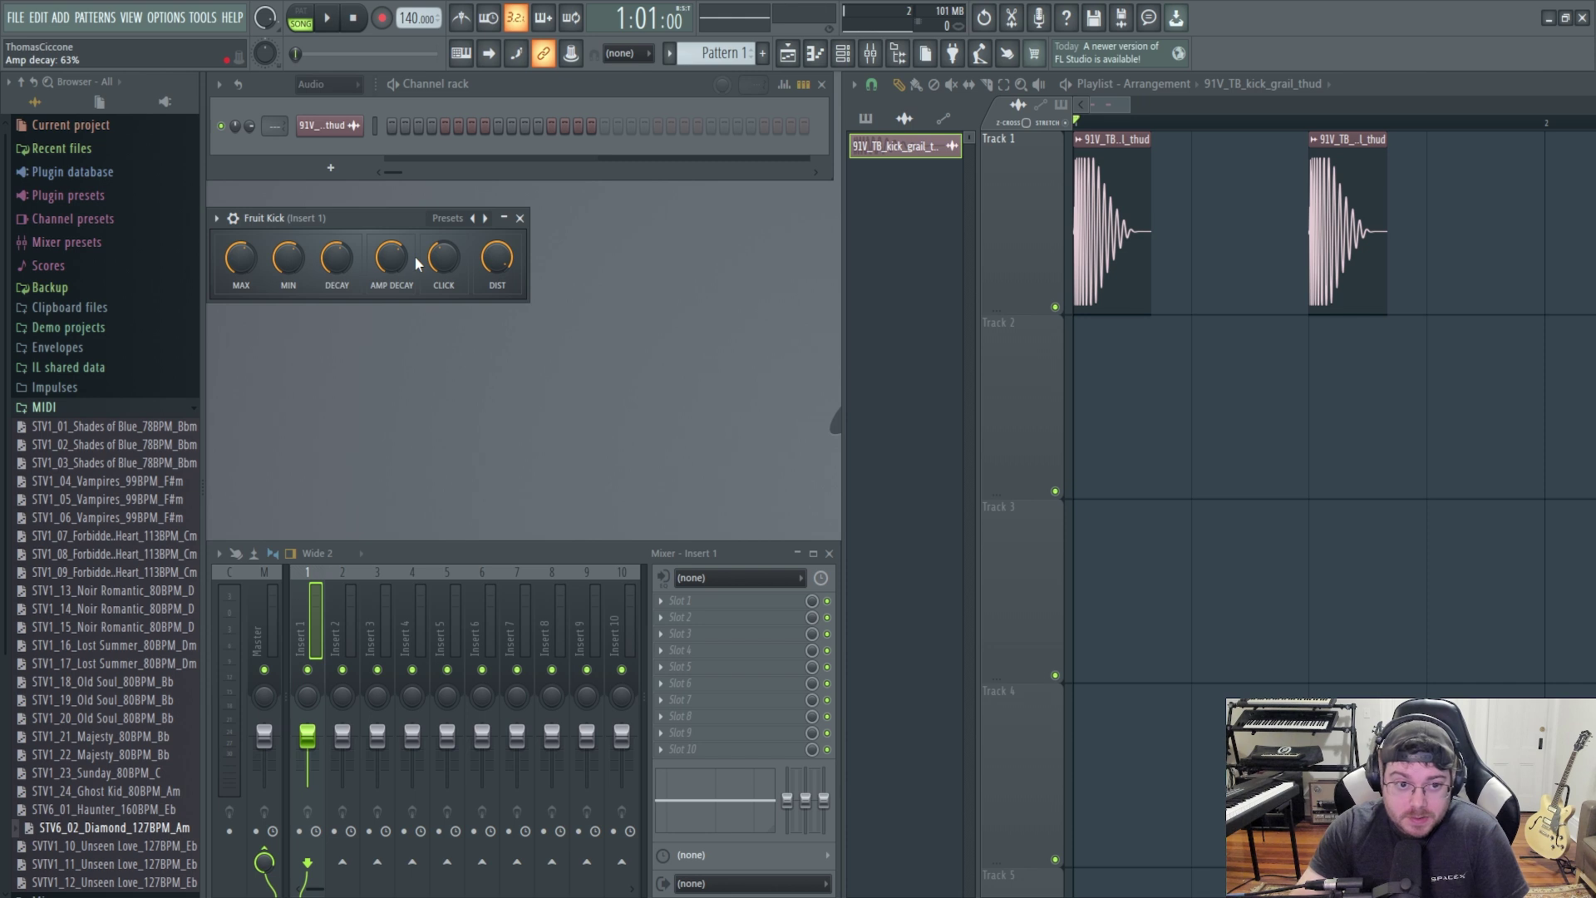
Load the Basic Thud Fruit Kick preset, place its window under the channel rack and play the playlist kick for comparison.
click(449, 220)
click(465, 232)
drag(323, 217, 371, 232)
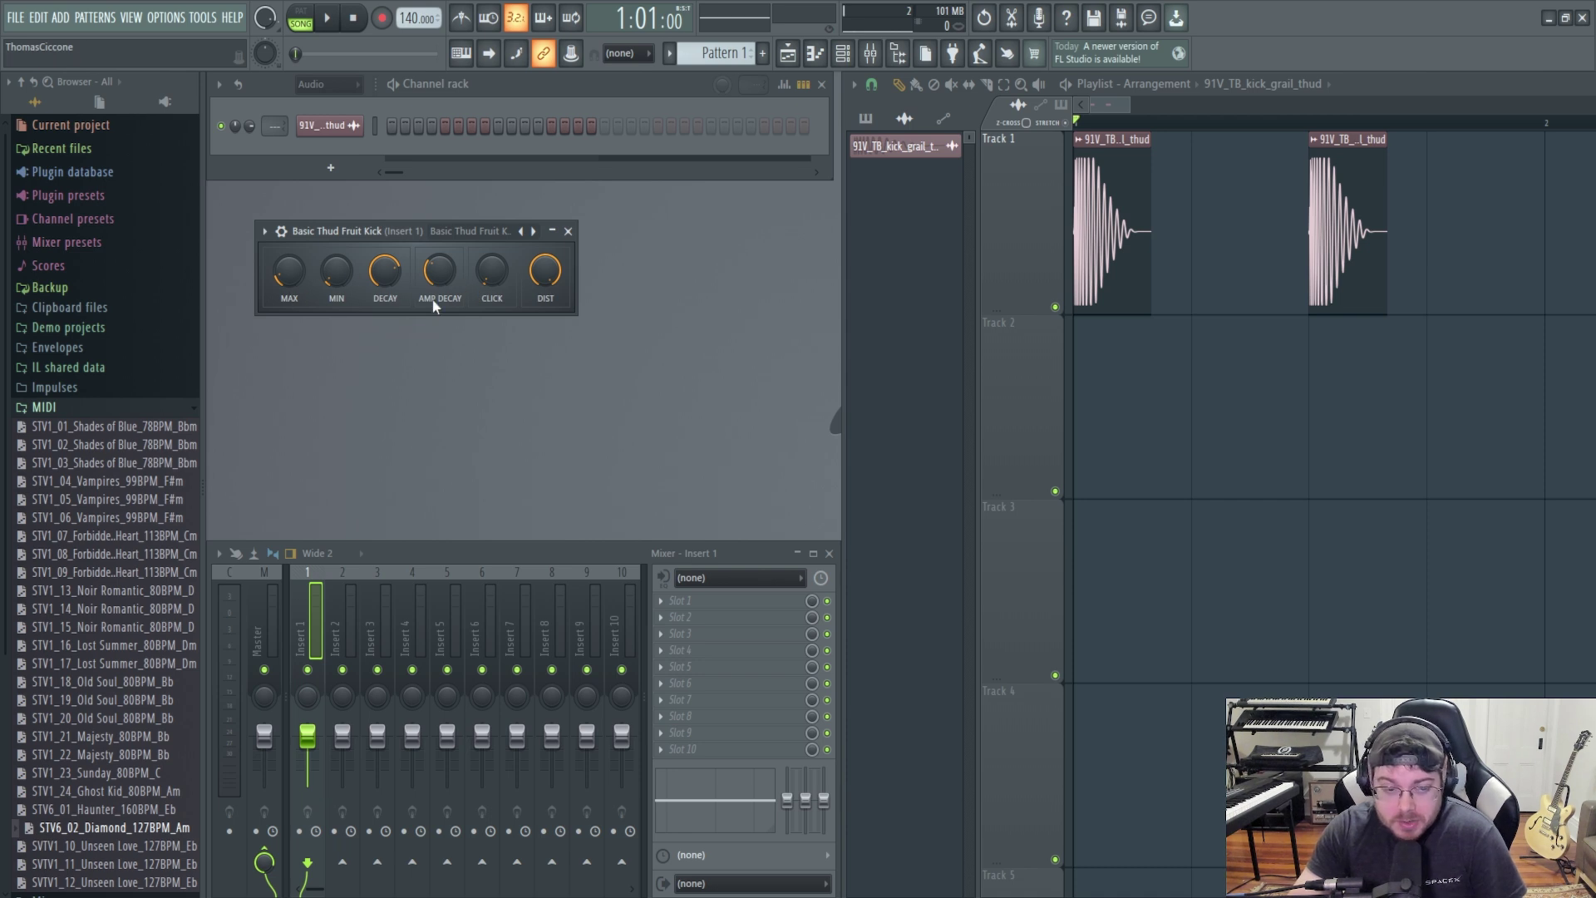
drag(382, 236, 336, 198)
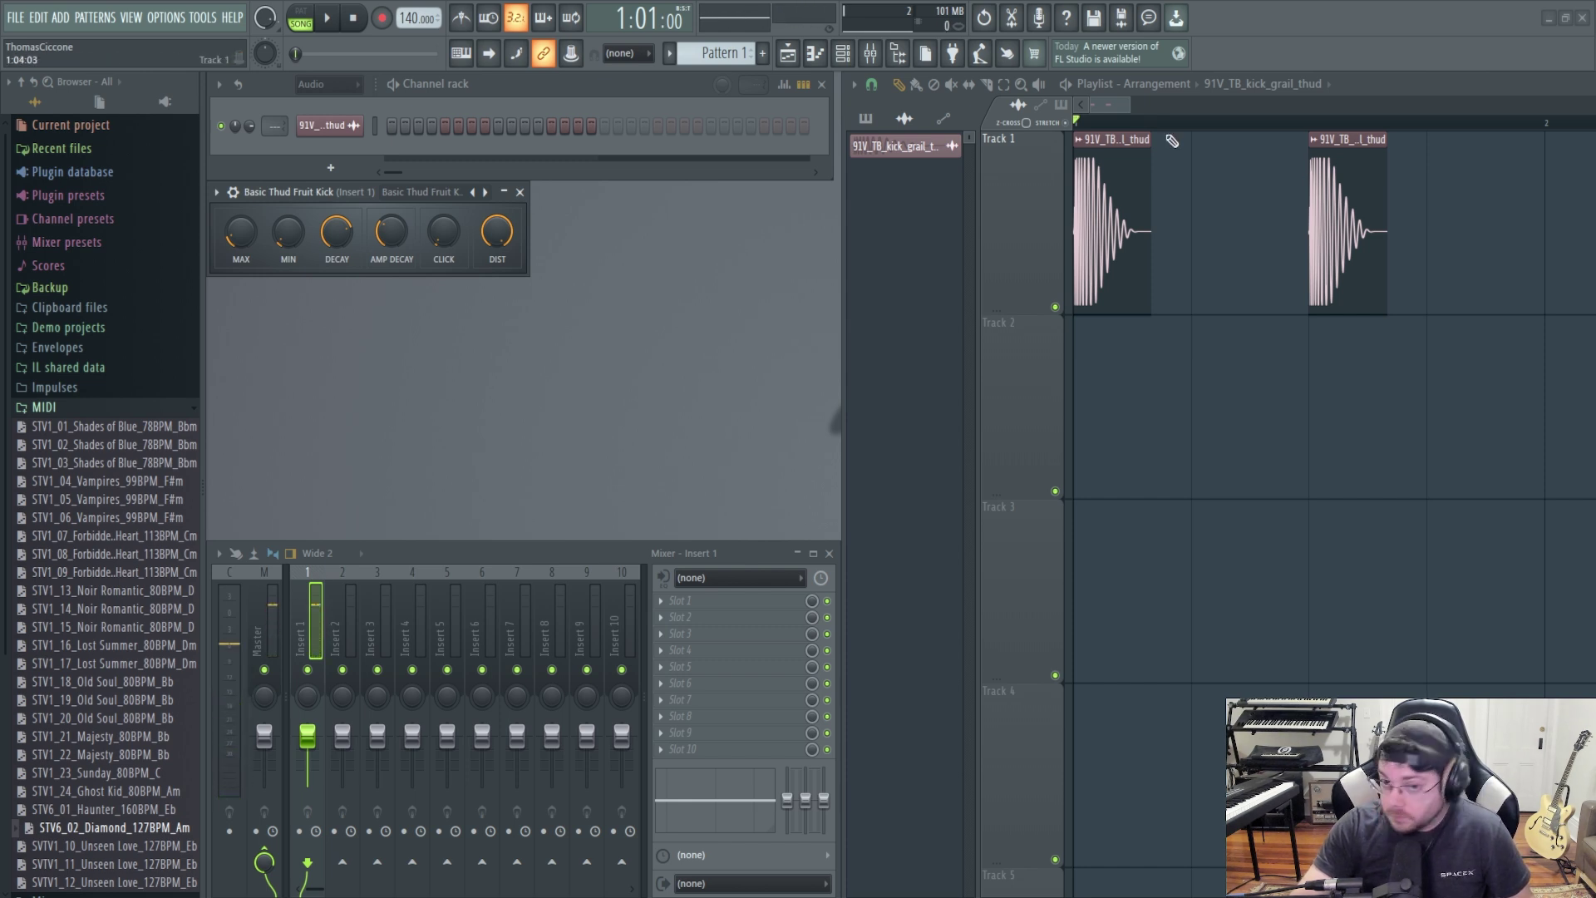
click(326, 18)
click(354, 20)
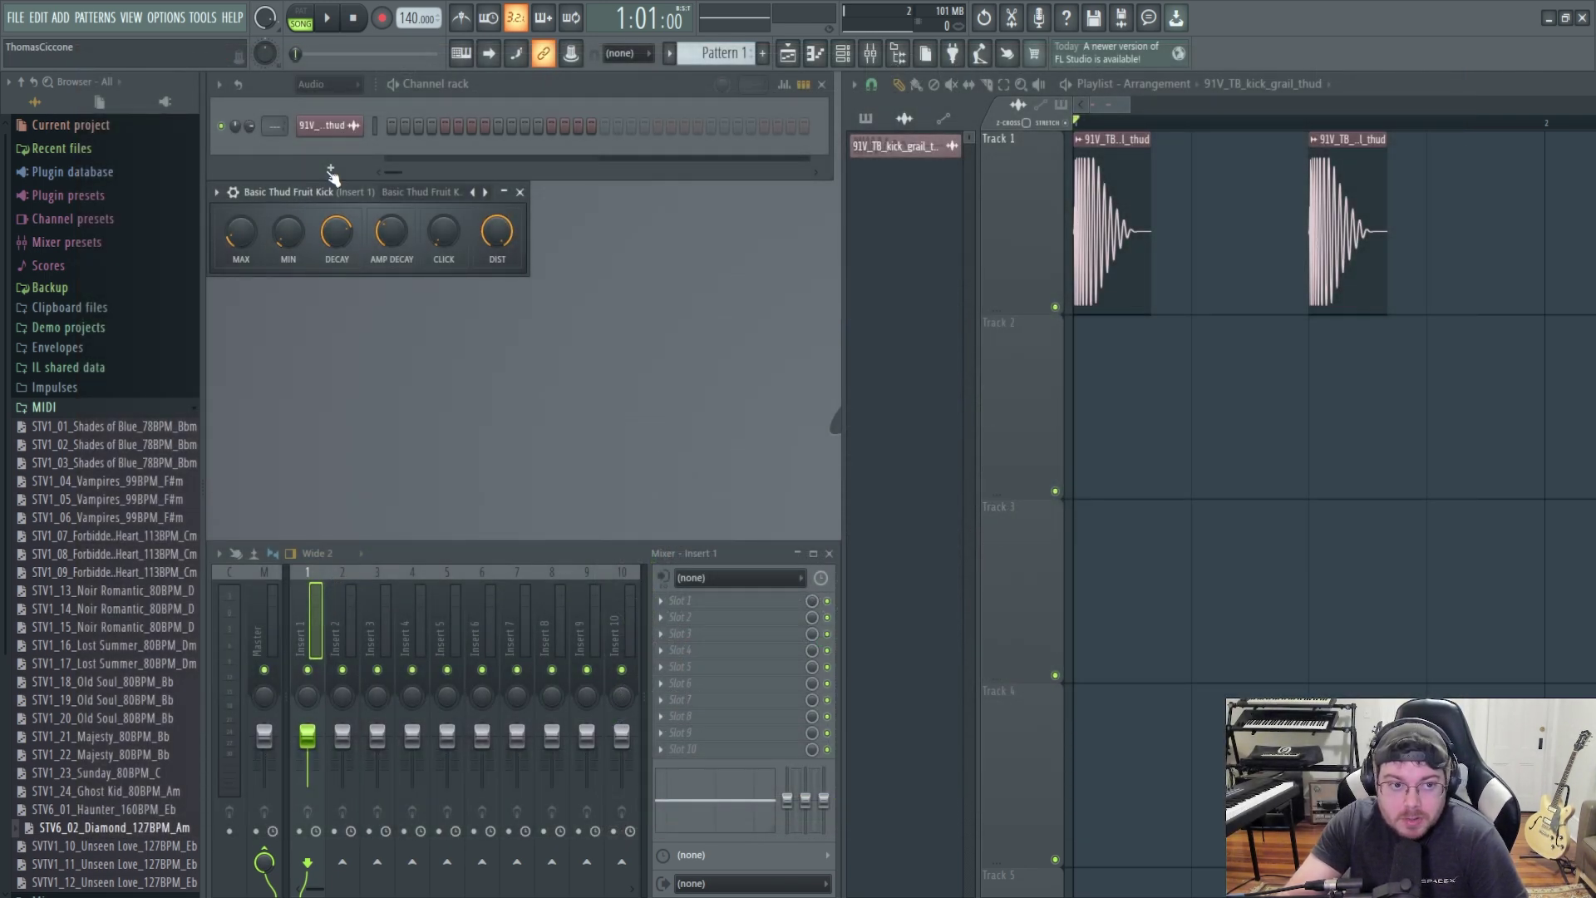
Route the kick sample channel to mixer track 1 and load the Fruit Kick Basic Thud Kick mixer state on Insert 1.
mouse_move(275, 126)
mouse_down()
mouse_move(275, 111)
mouse_move(275, 133)
mouse_up()
right_click(317, 620)
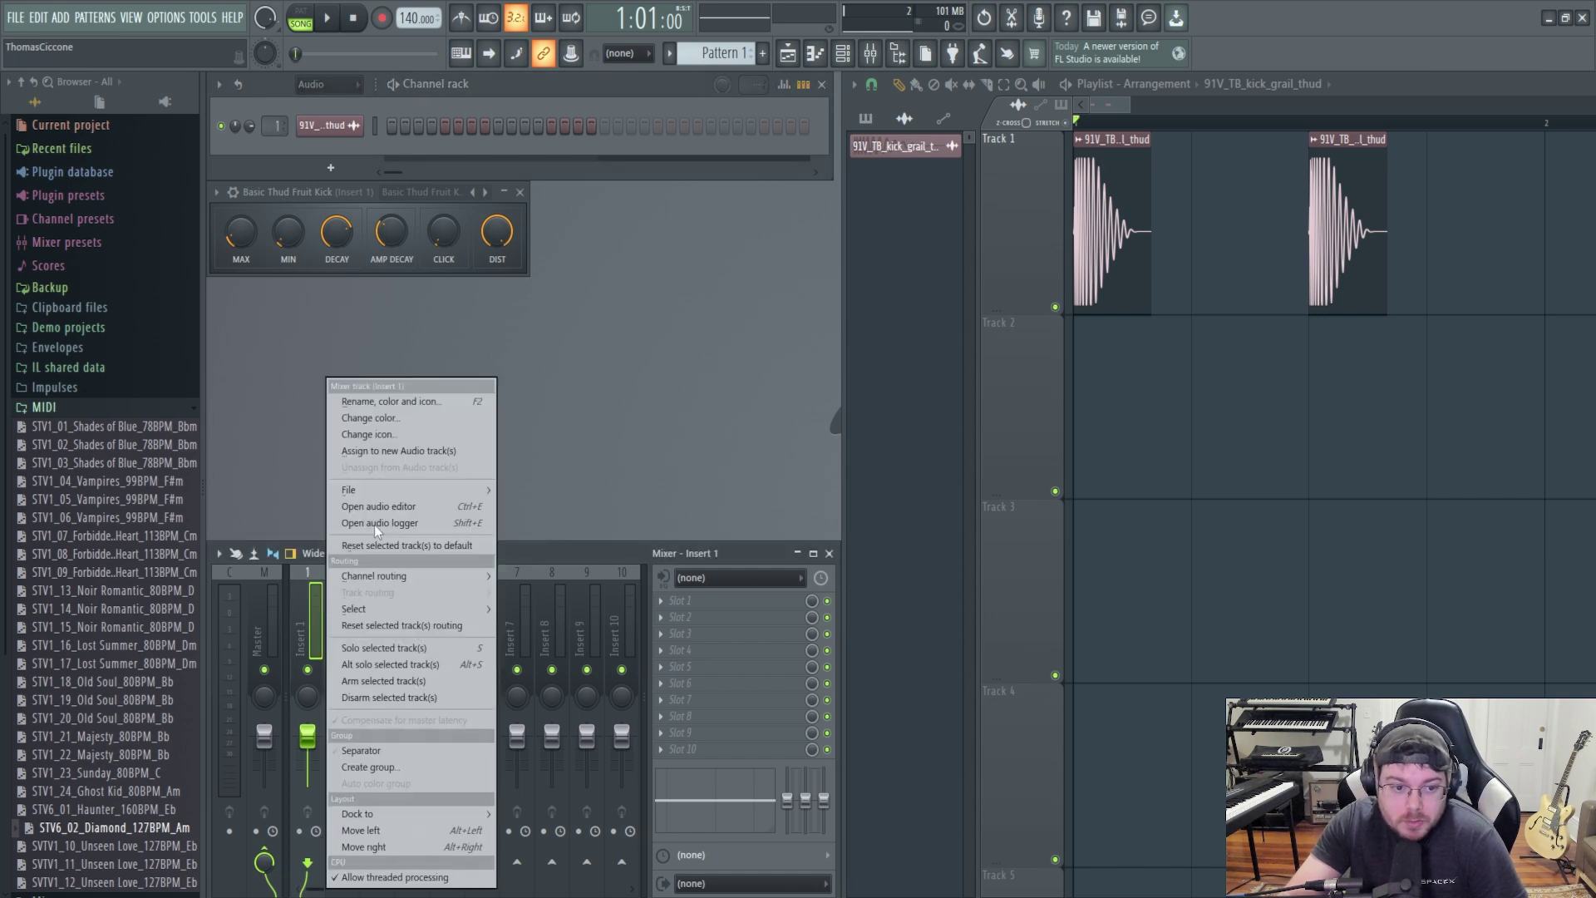
mouse_move(409, 490)
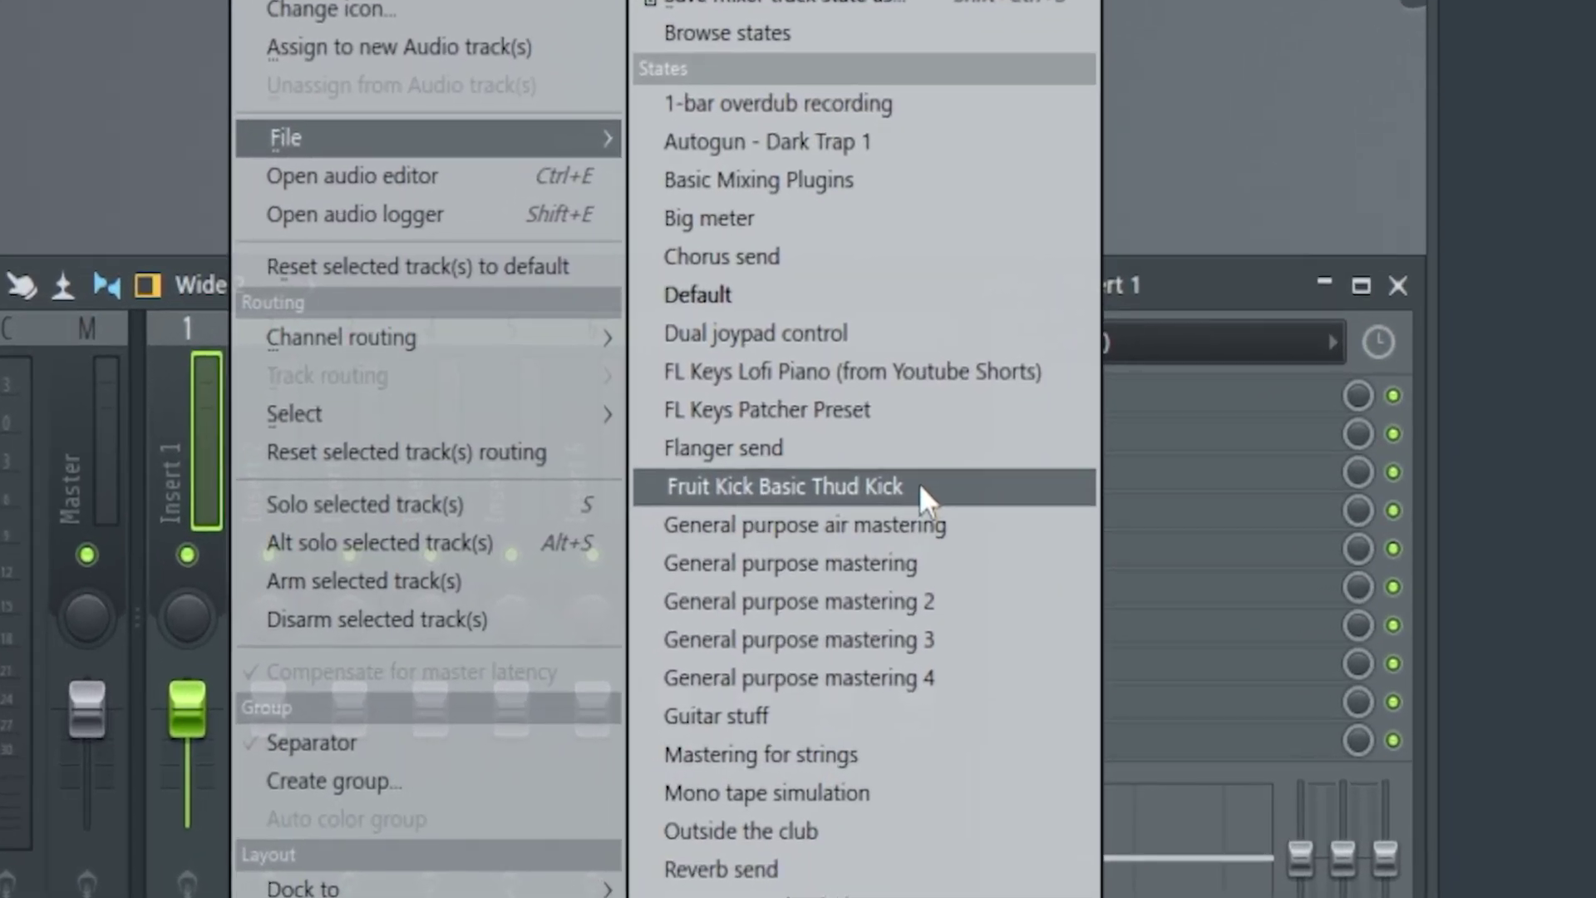
click(919, 486)
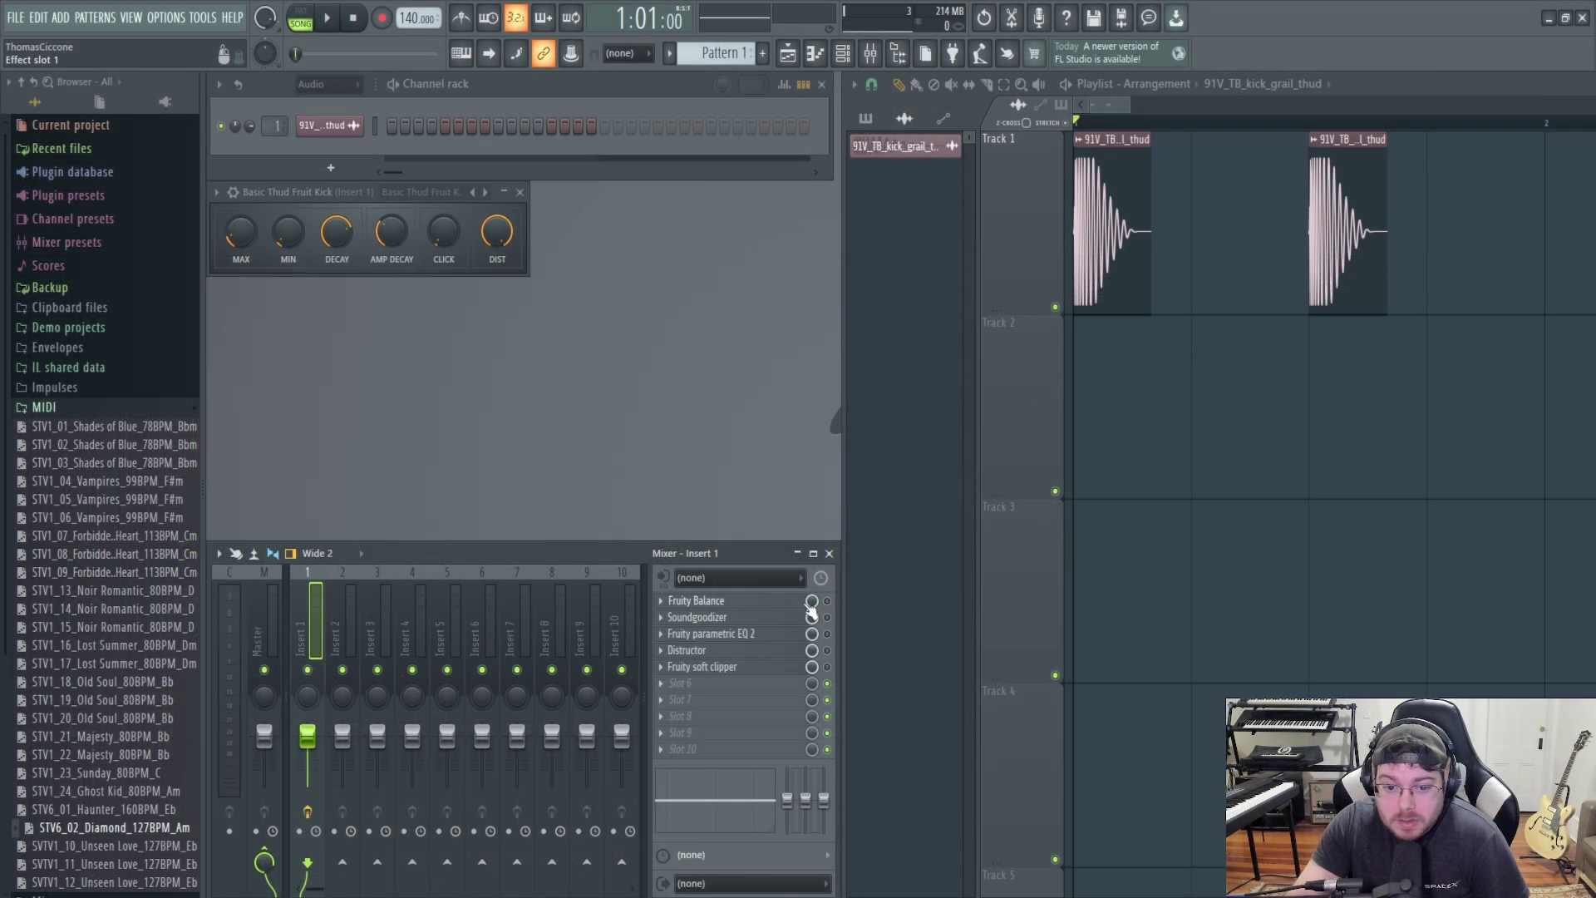
Open Fruity Balance, Soundgoodizer and Fruity parametric EQ 2 from Insert 1 and arrange them side by side to examine their settings.
click(696, 601)
drag(820, 546, 569, 195)
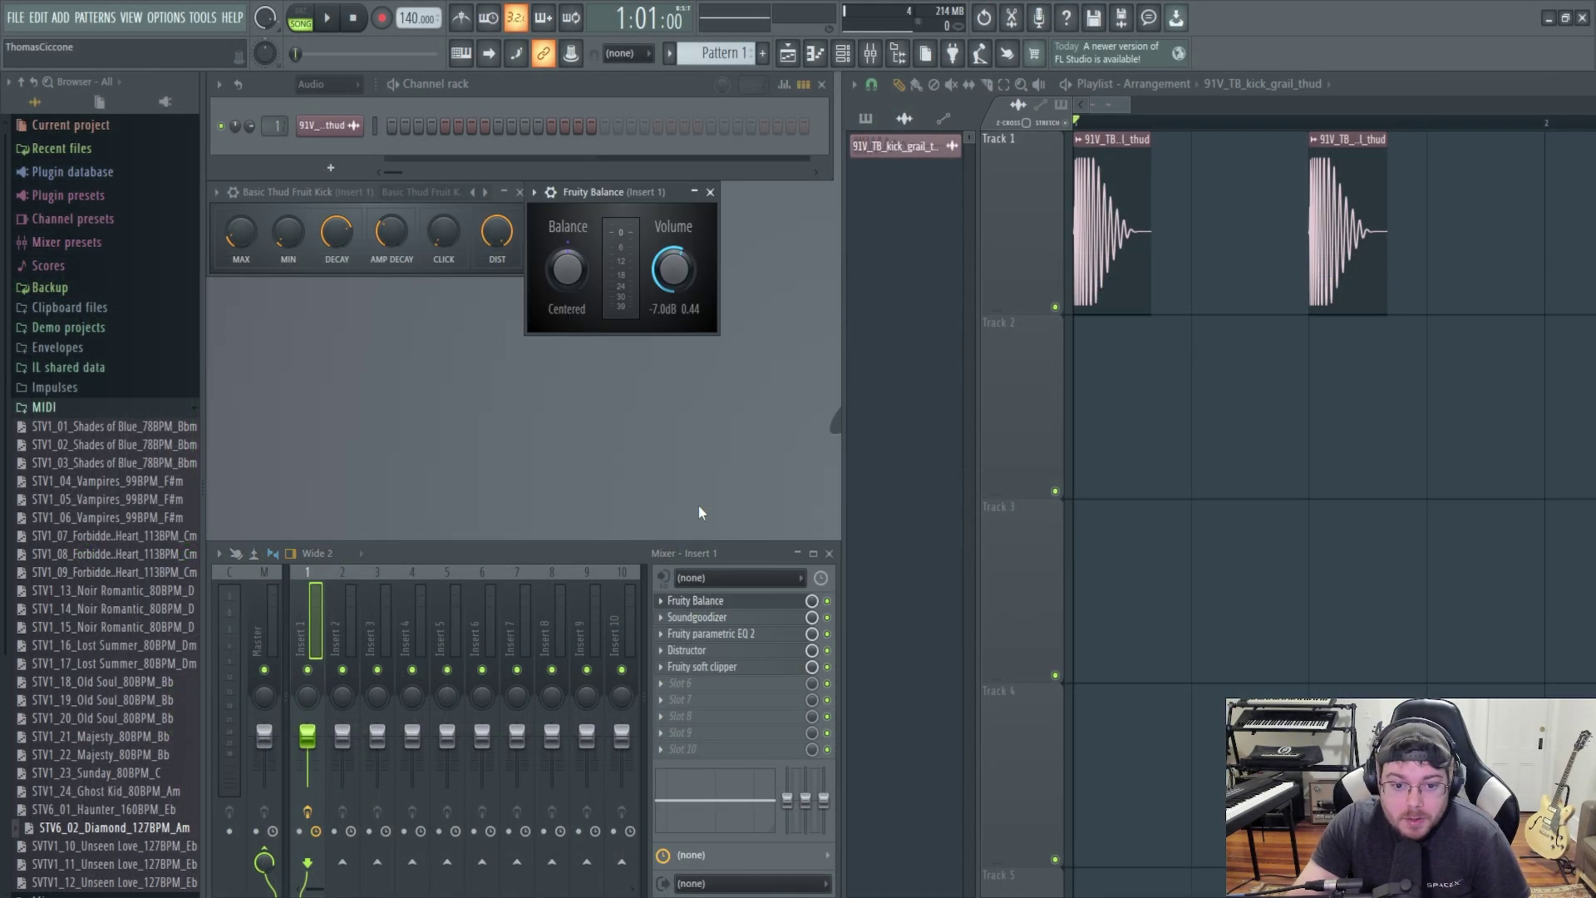
click(697, 617)
drag(1160, 341, 809, 193)
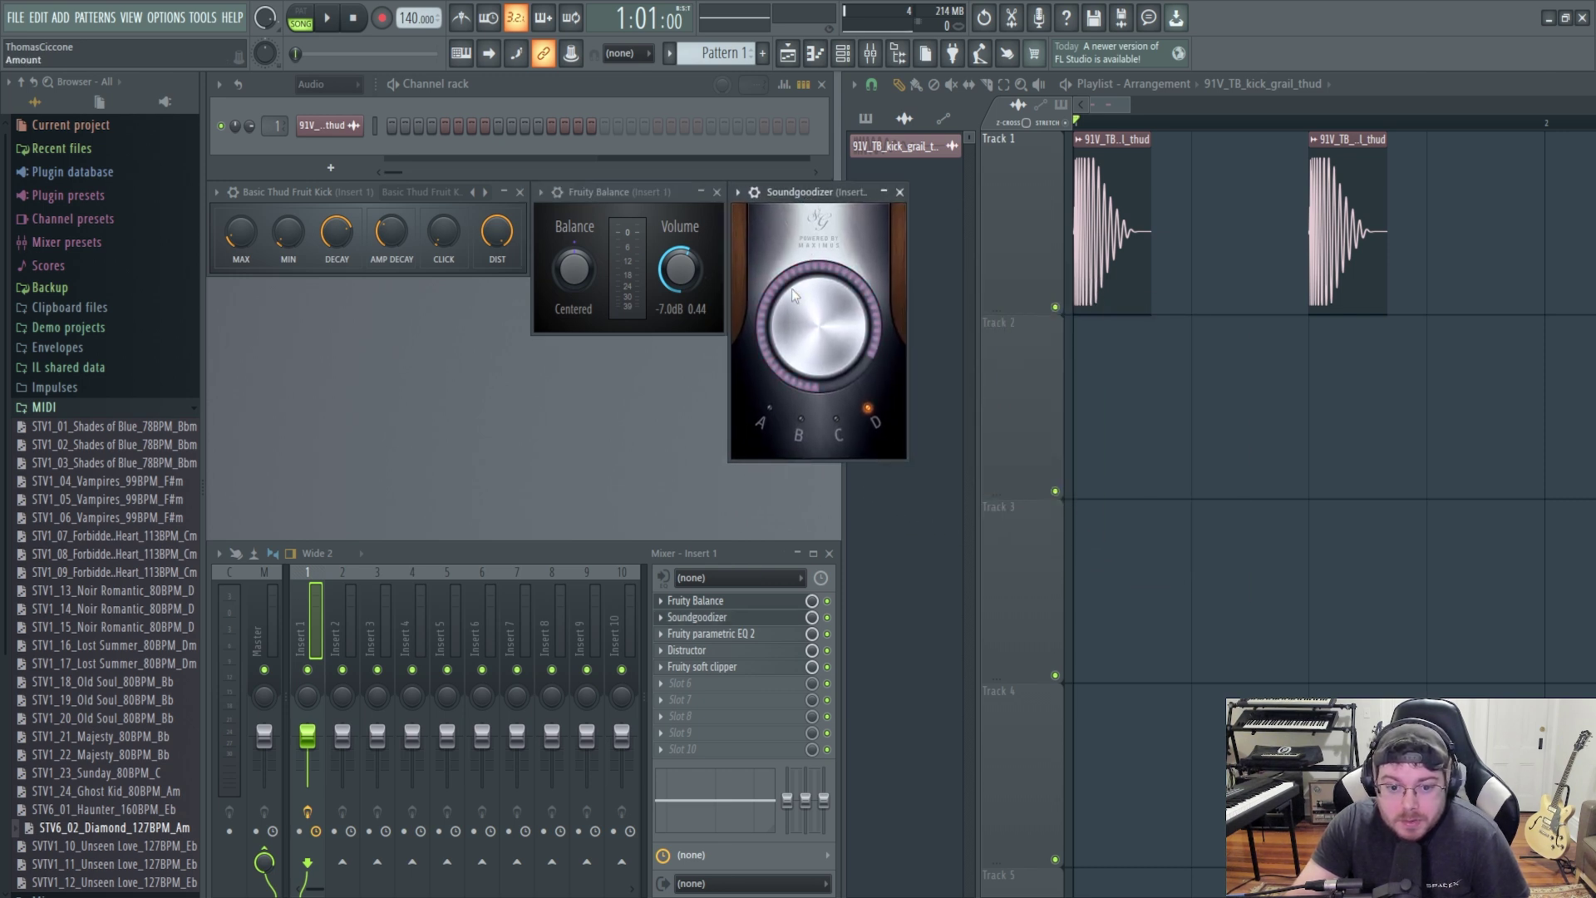
click(739, 635)
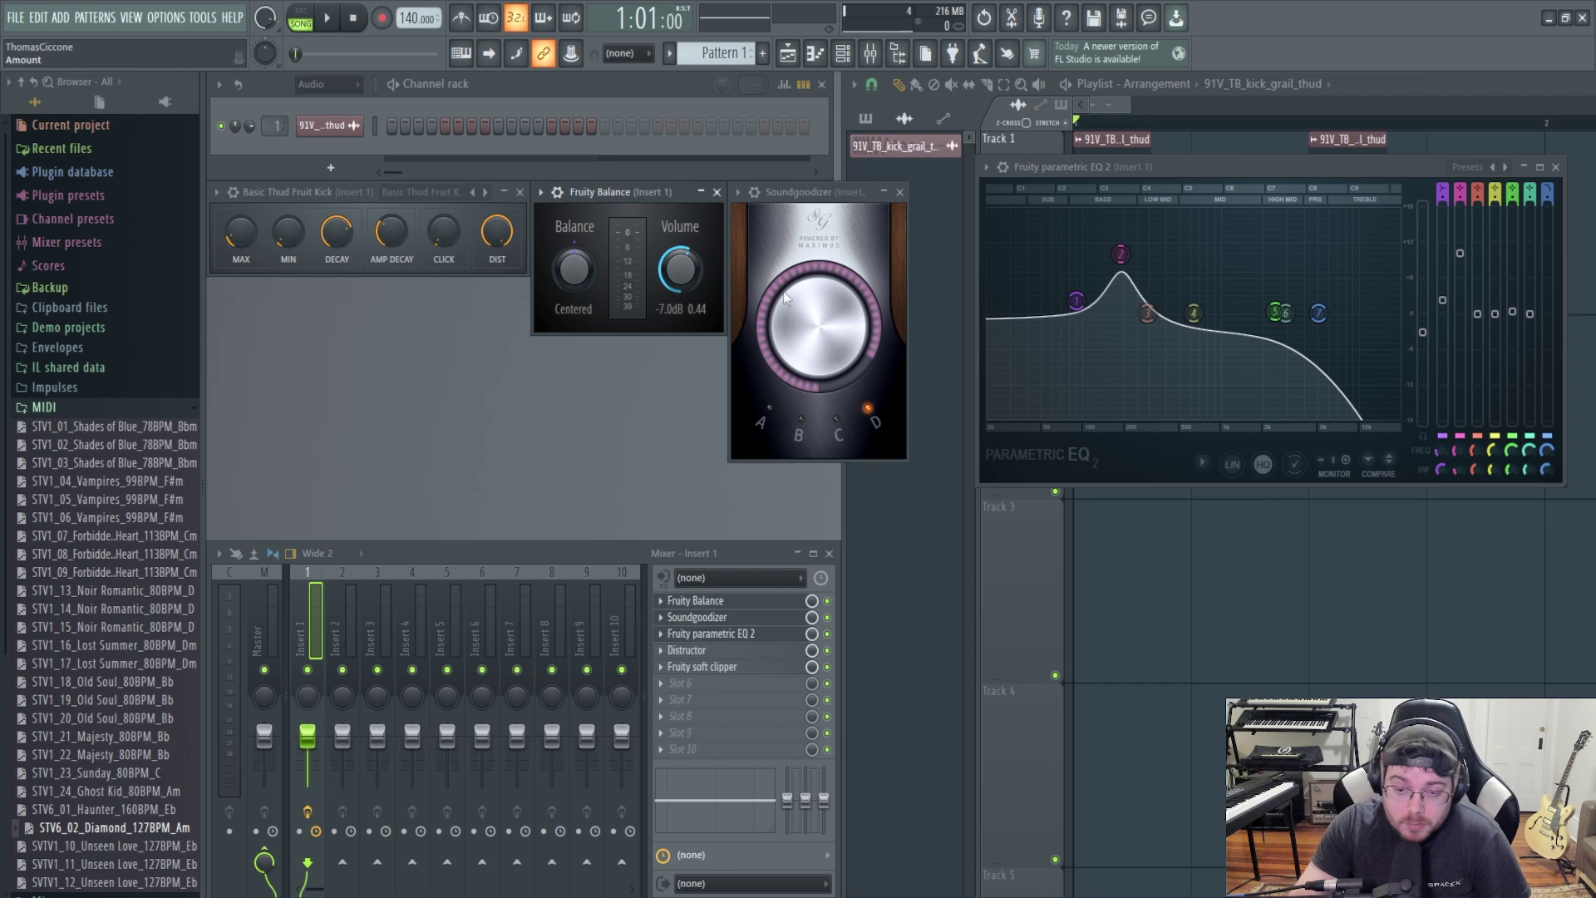
drag(1039, 172, 975, 176)
Open Distructor from Insert 1 and position it to examine its distortion and filter modules.
click(686, 650)
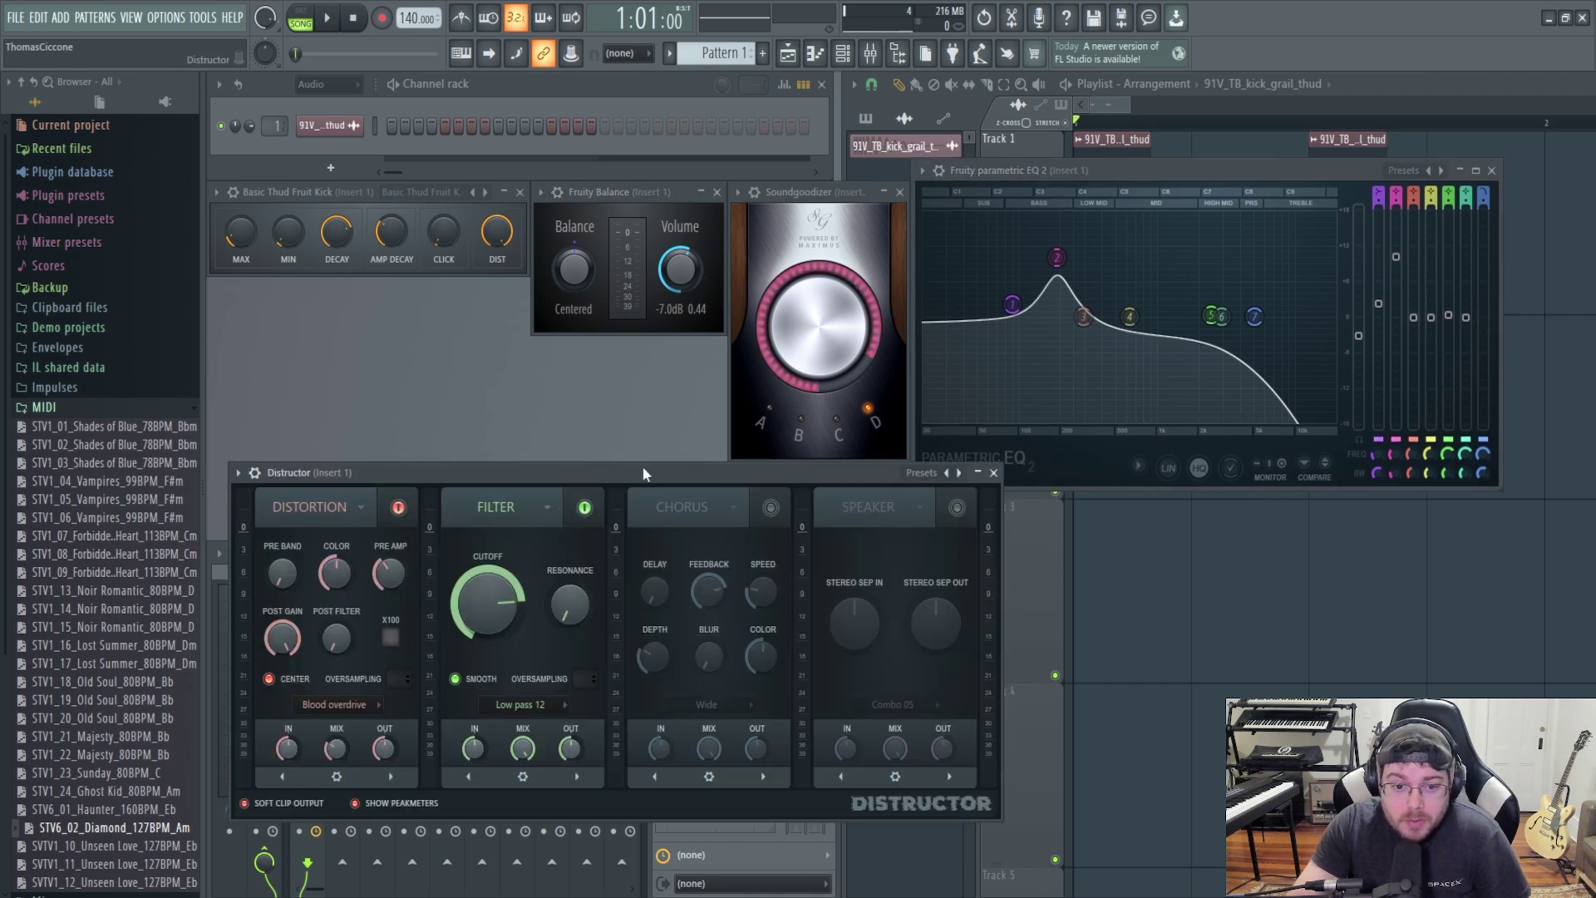
drag(642, 465, 639, 495)
click(801, 199)
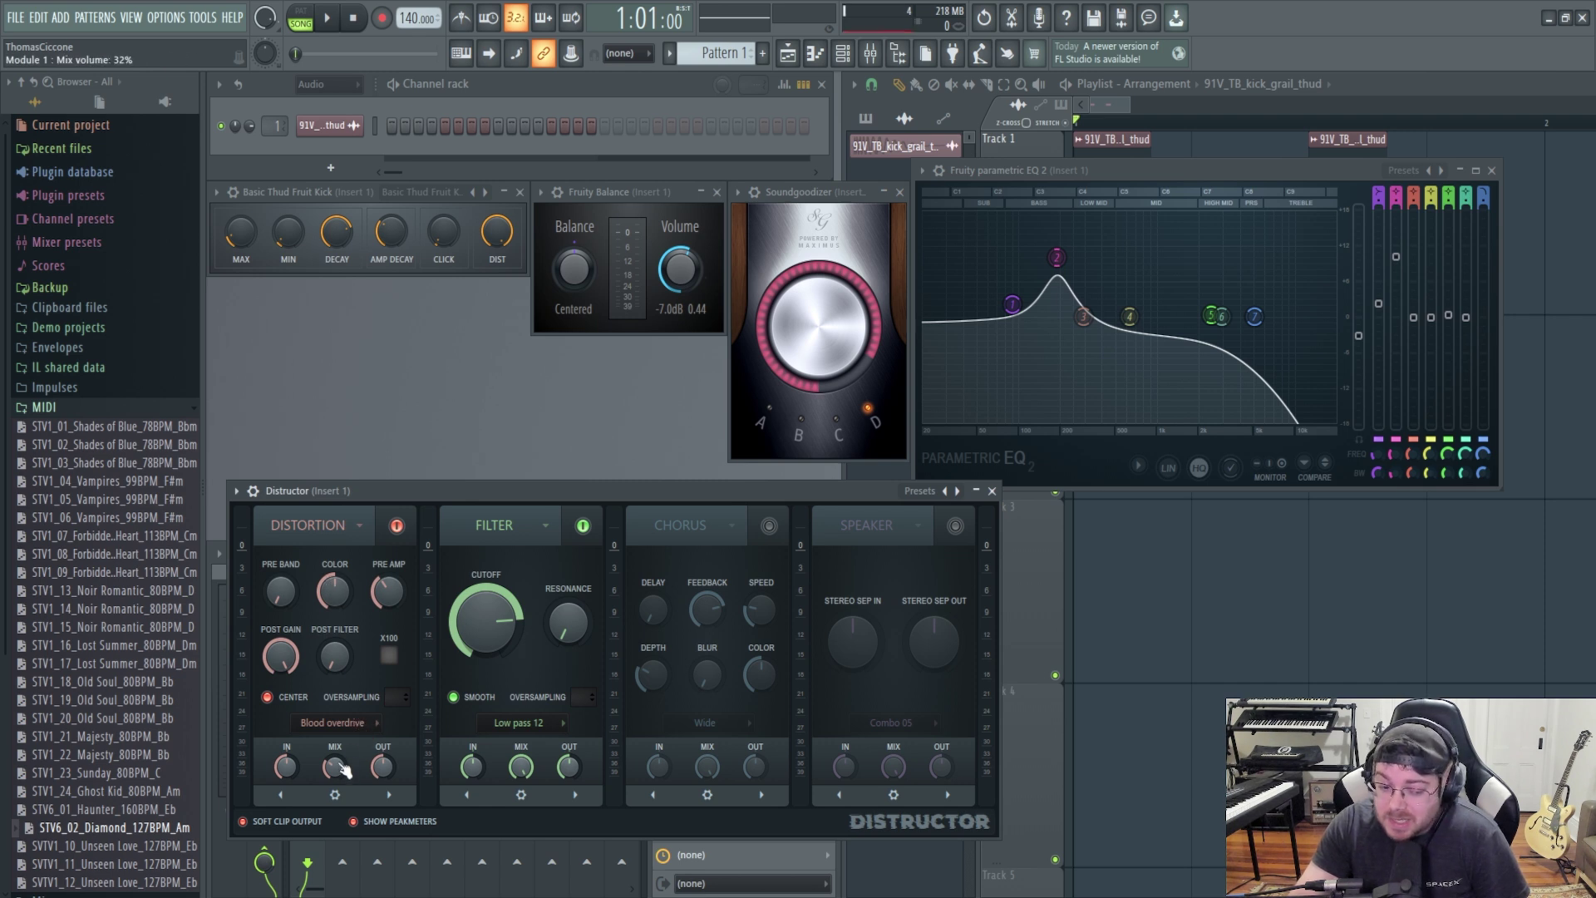
drag(541, 491, 521, 237)
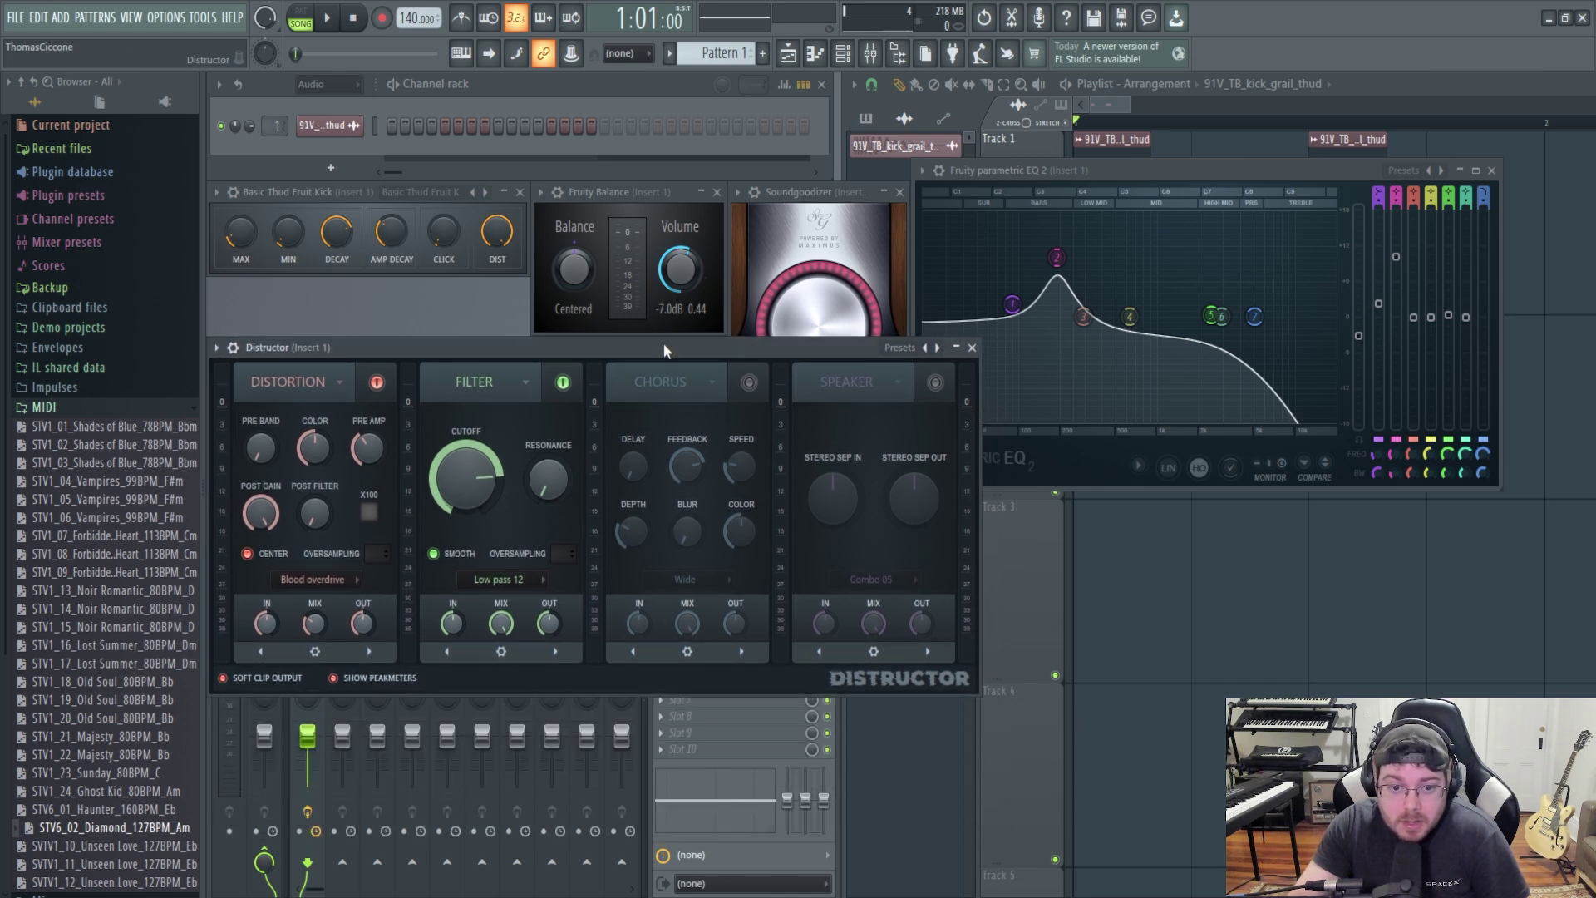
Open Fruity soft clipper from Insert 1 and place it beside Distructor to examine its threshold and post gain.
click(700, 667)
drag(969, 525, 1137, 525)
drag(677, 249, 664, 516)
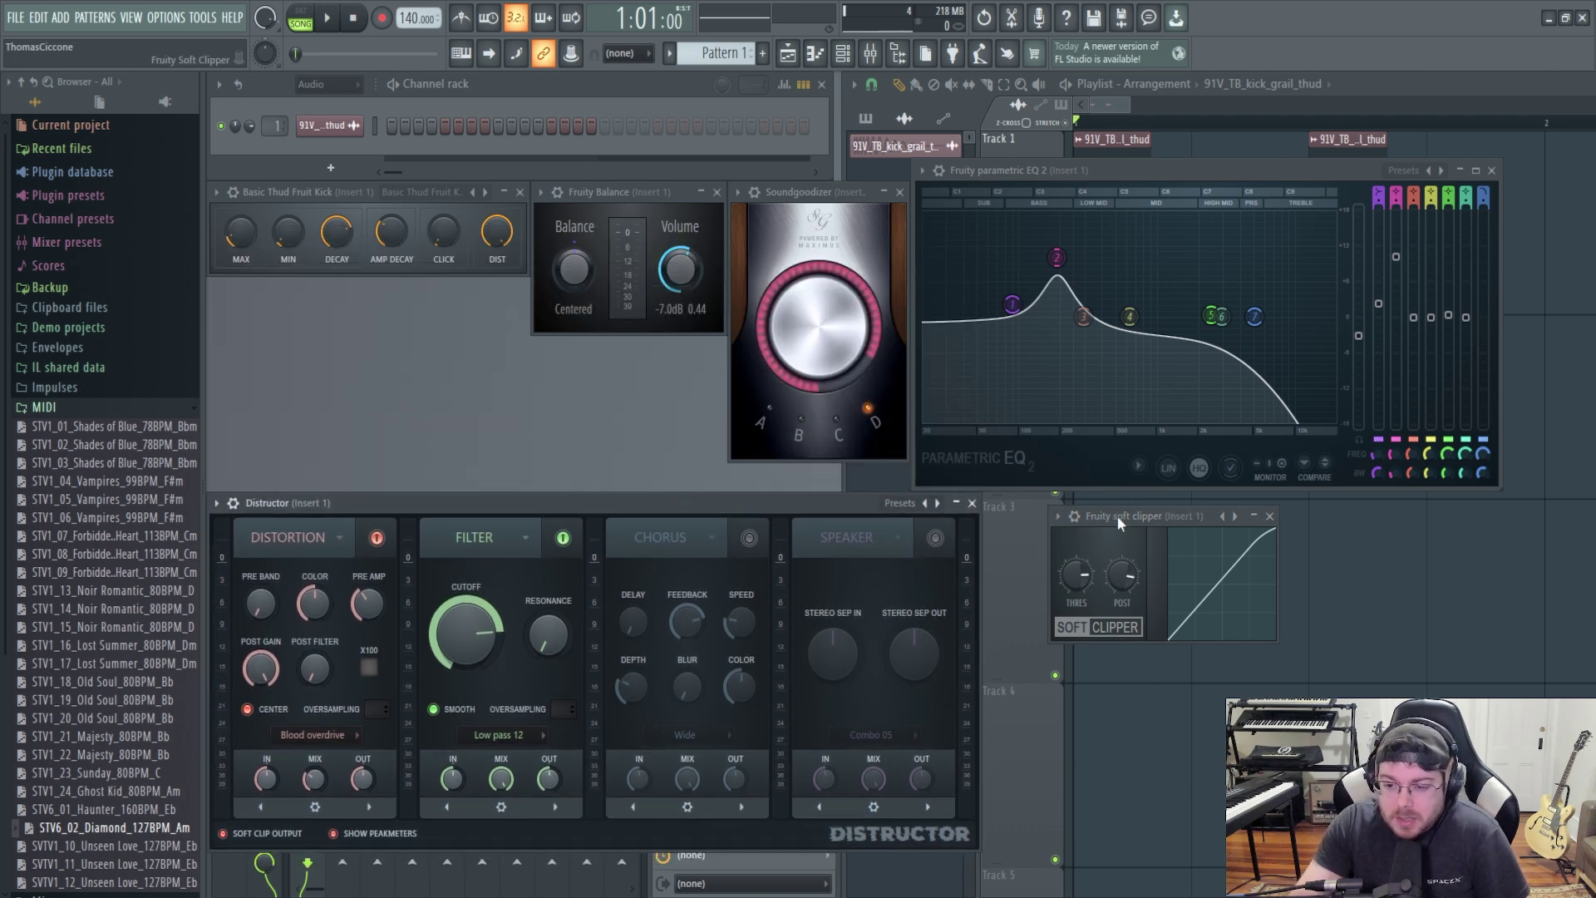
drag(1115, 515, 1095, 517)
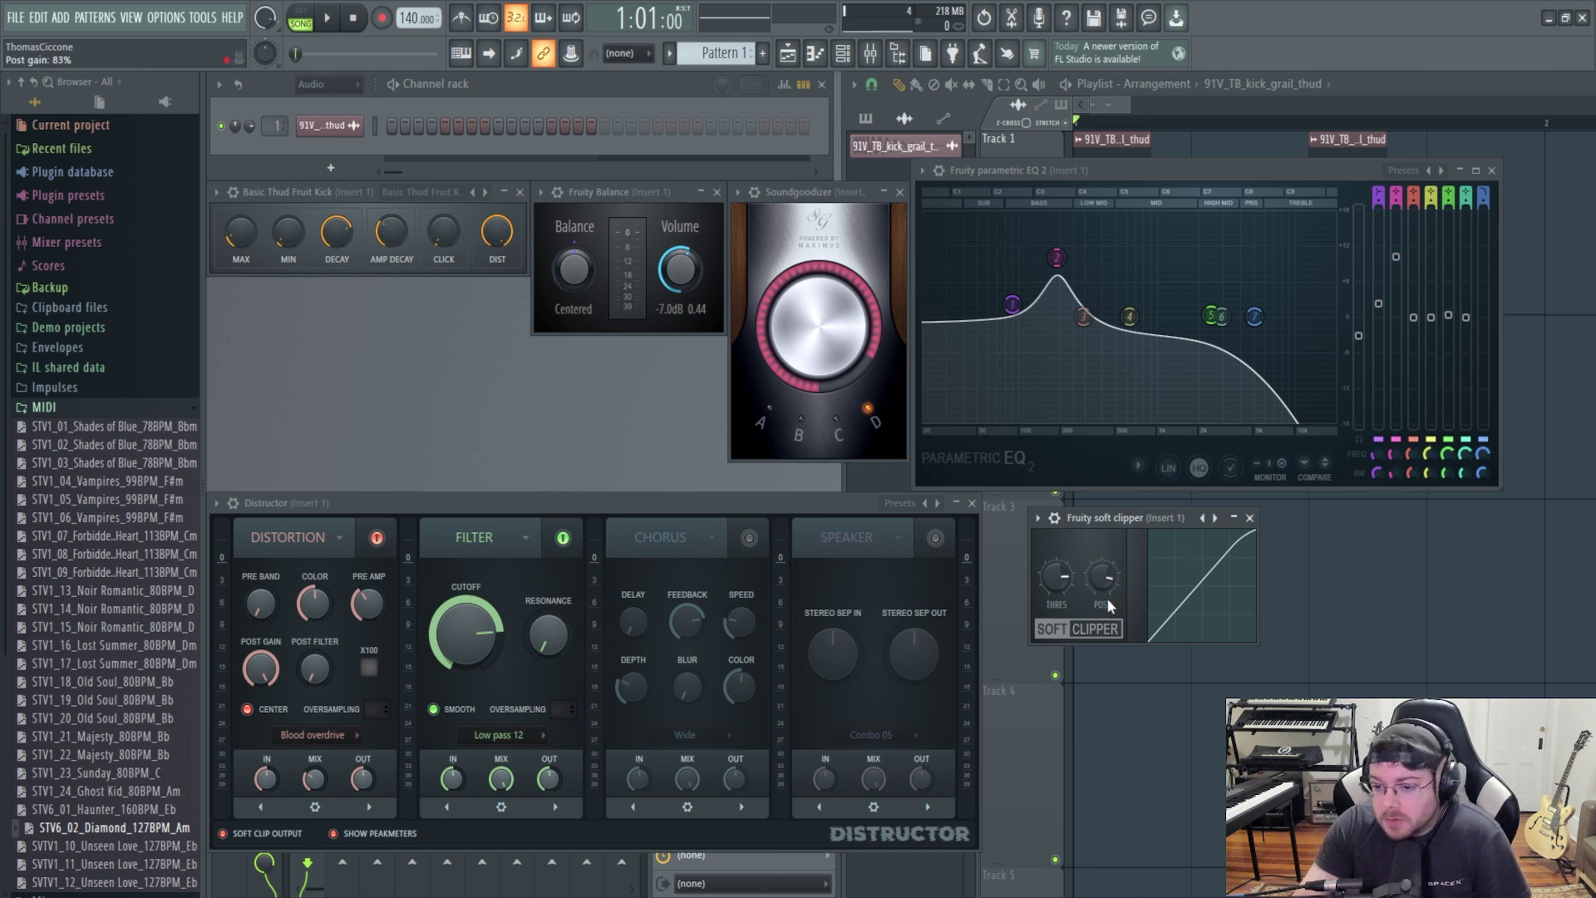
drag(1104, 518, 1059, 504)
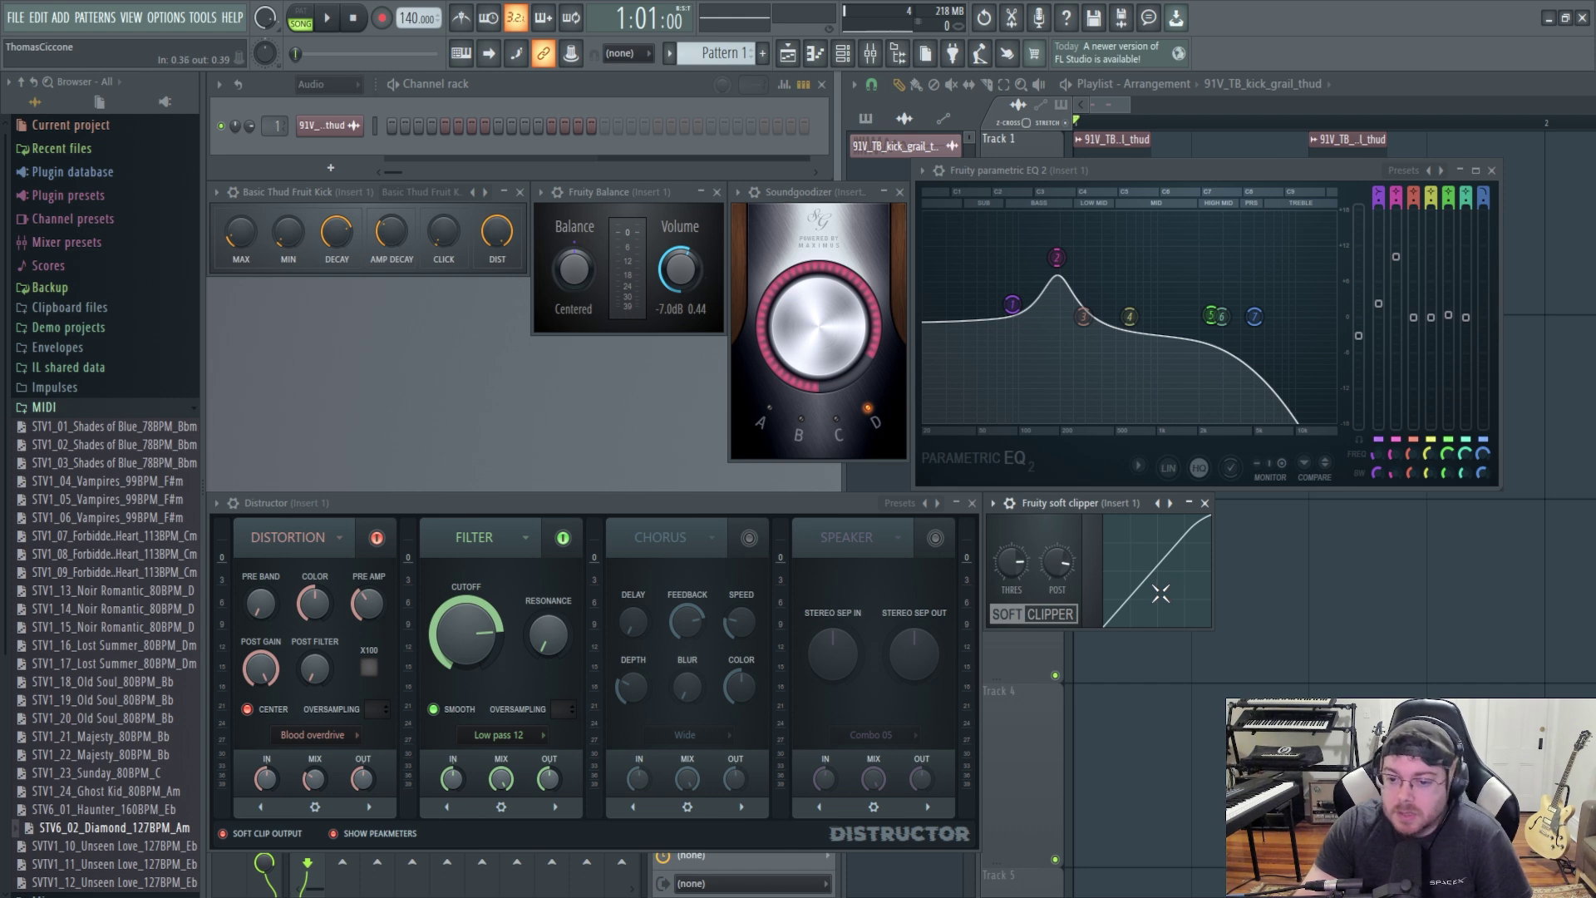
mouse_move(1089, 512)
mouse_down()
mouse_move(1128, 536)
mouse_move(1122, 553)
mouse_move(1074, 518)
mouse_up()
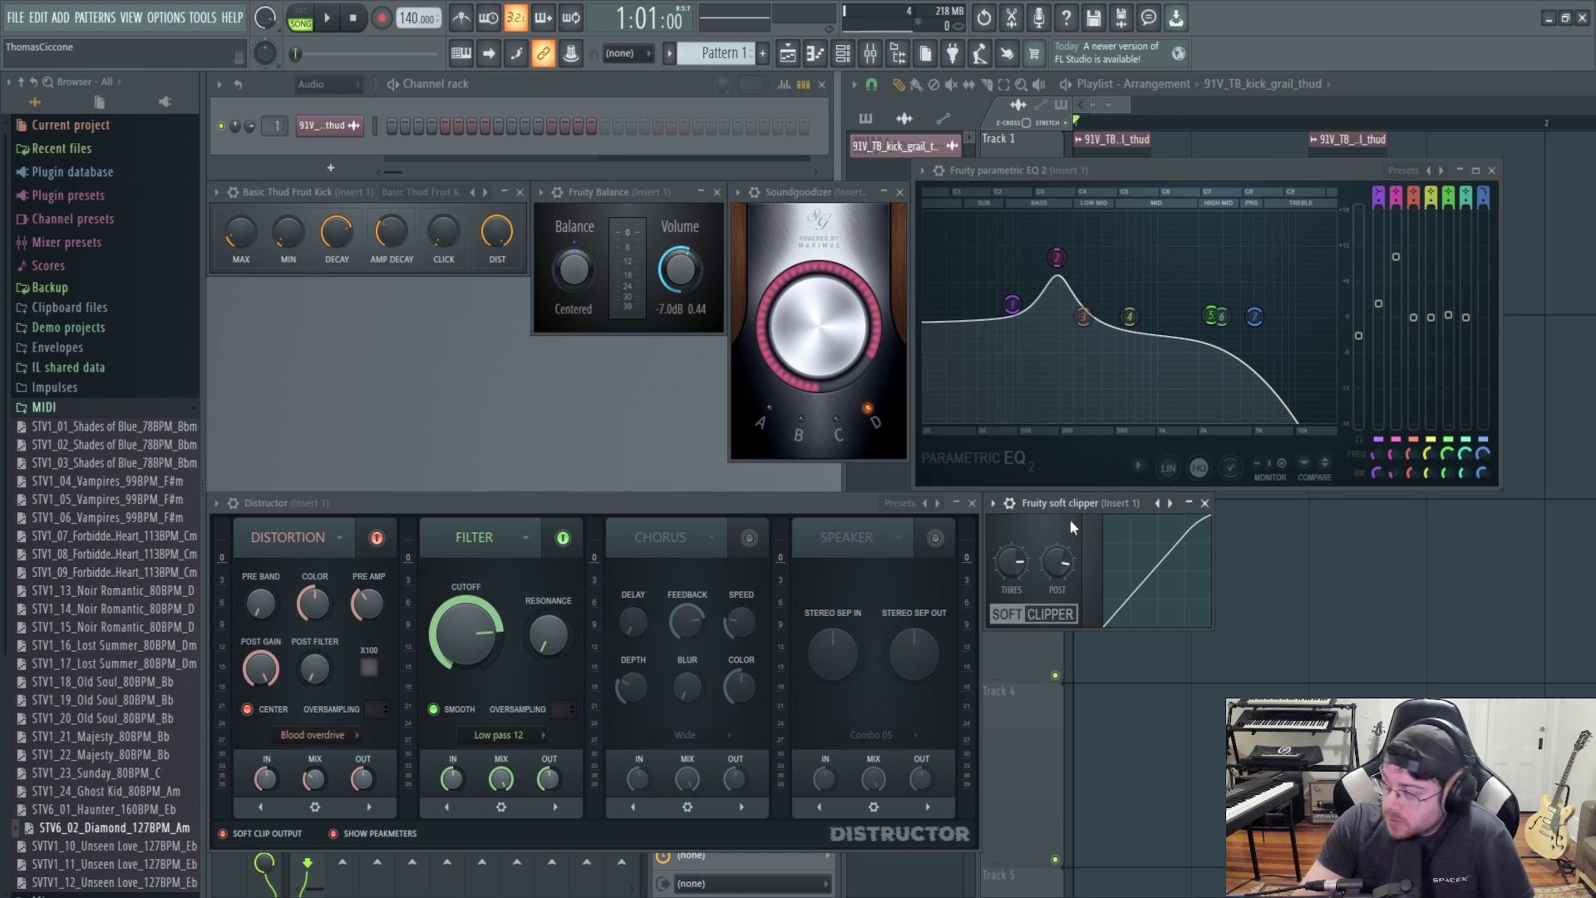
Play the kick sample in the playlist and stop it to compare it with the processed Fruit Kick.
click(327, 17)
key(space)
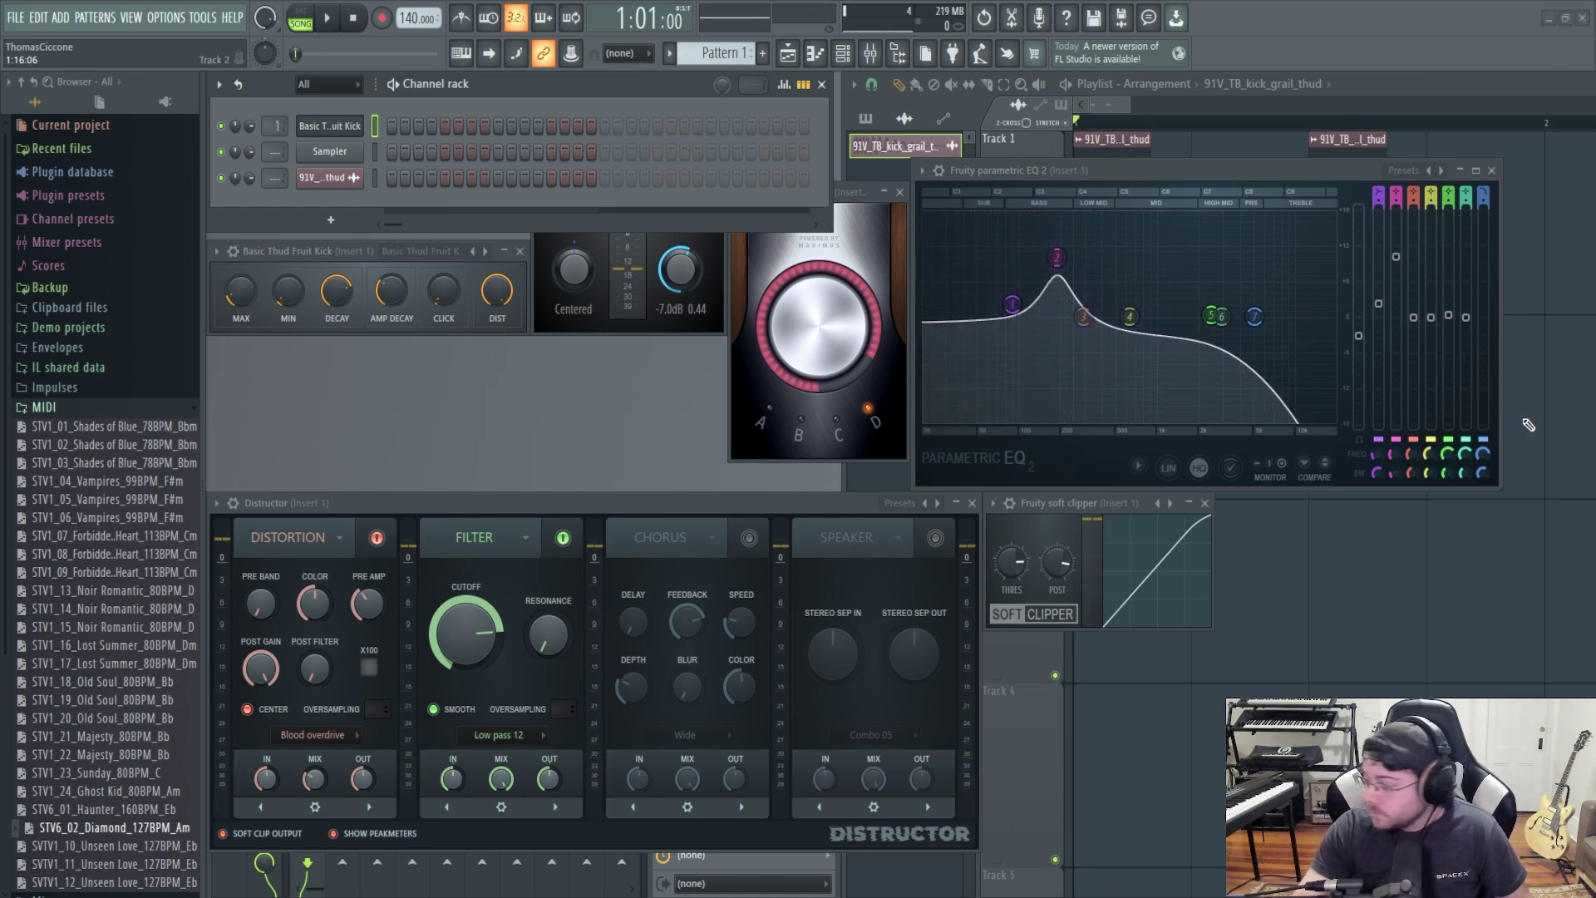
click(327, 18)
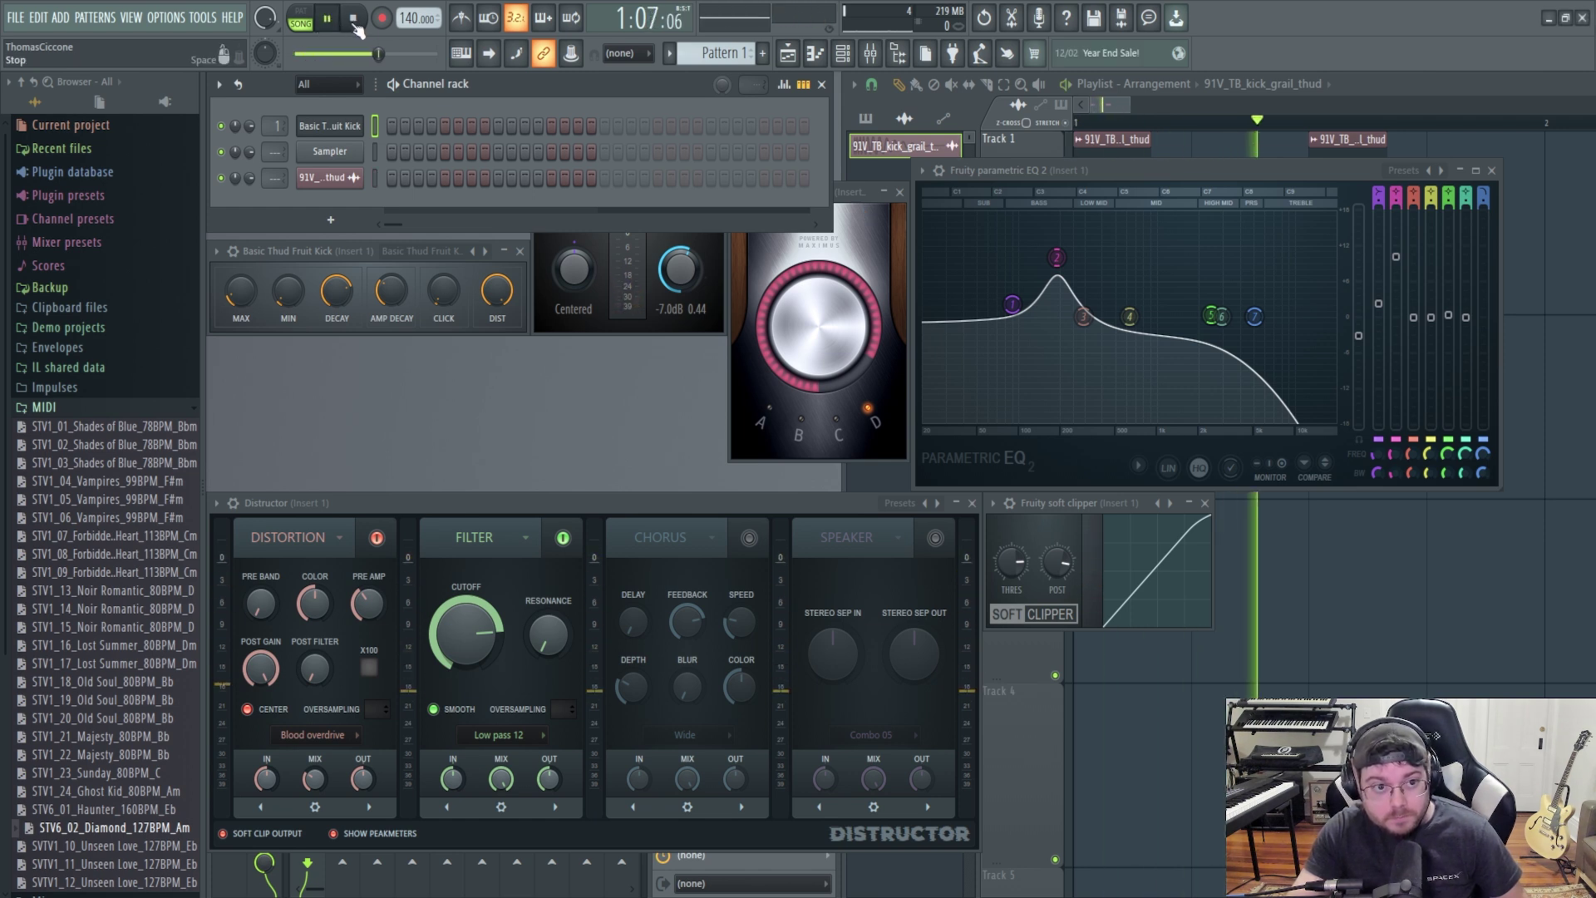
key(space)
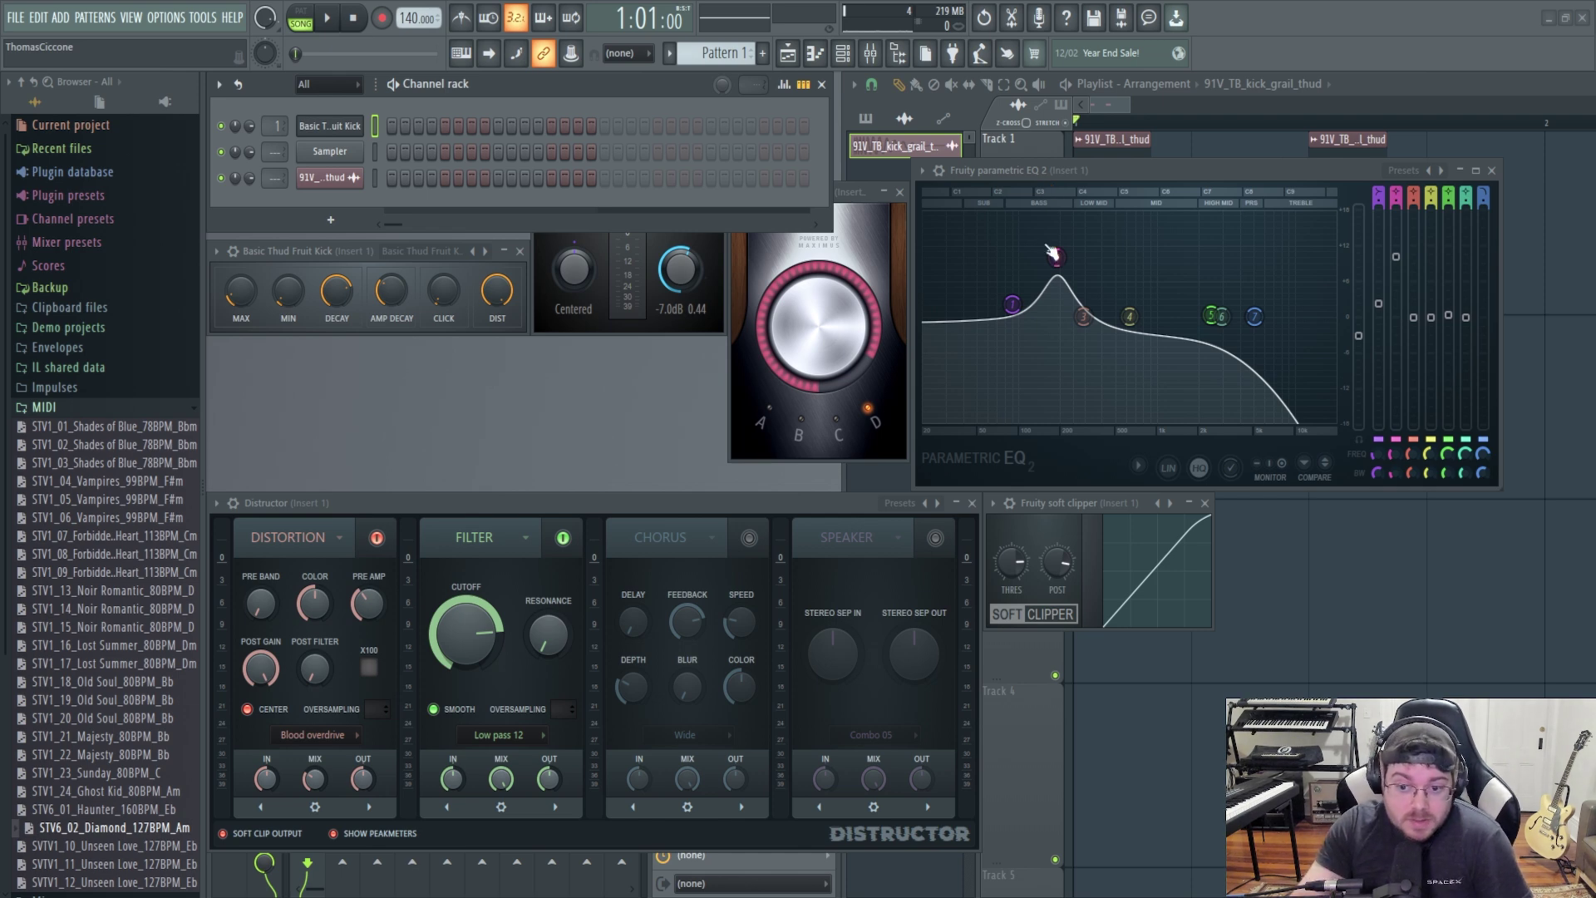
Close the five Insert 1 effect windows, leaving only the Fruit Kick instrument open.
click(1204, 503)
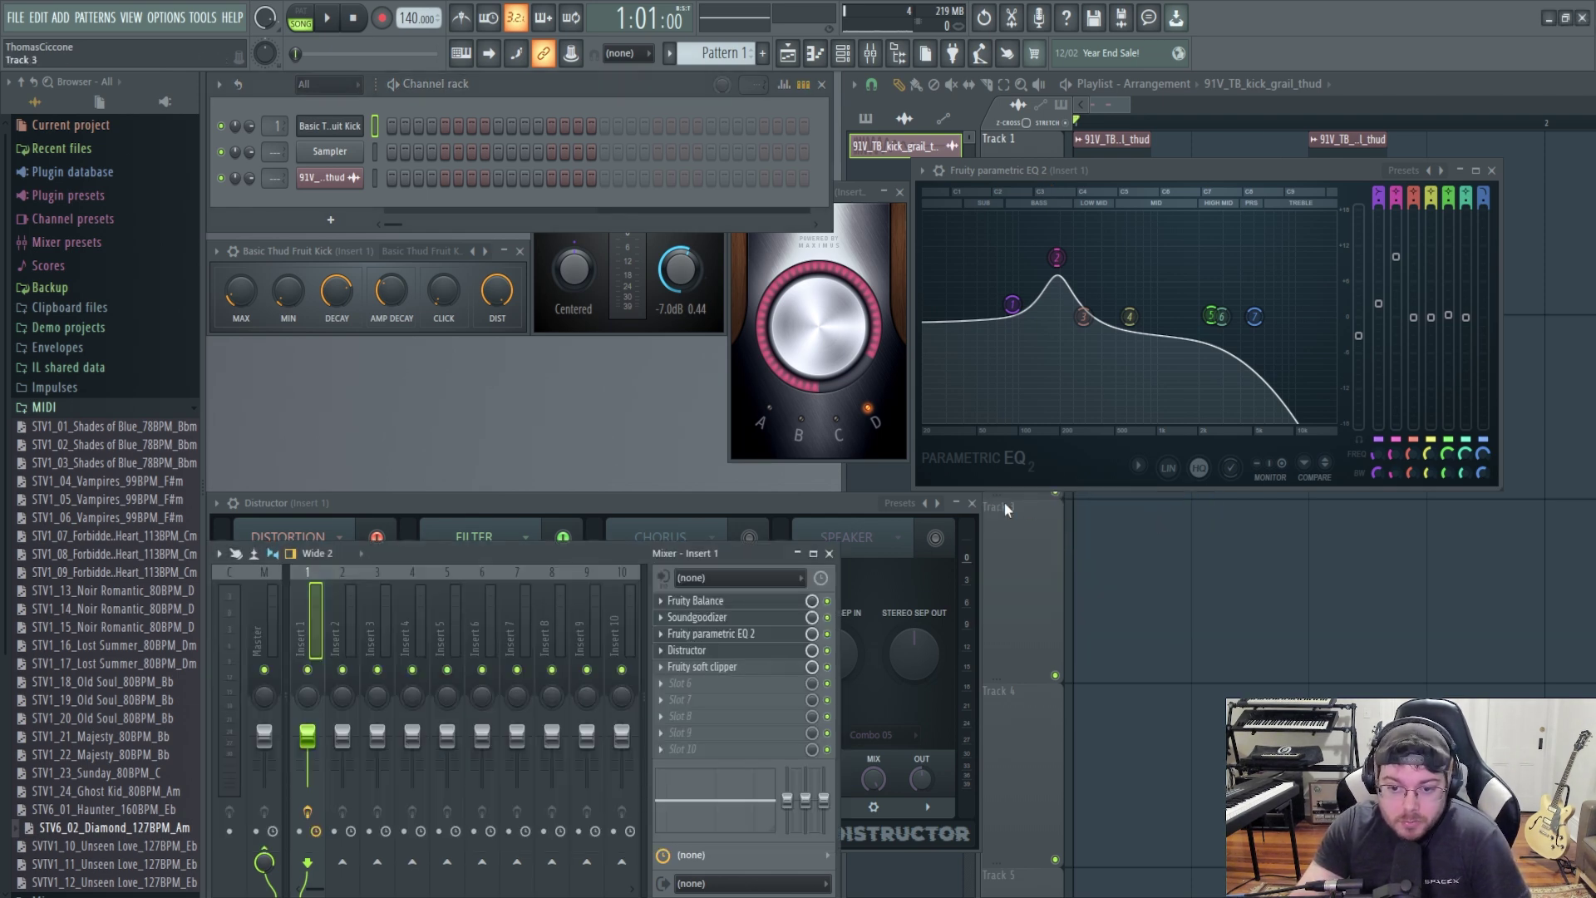
key(Escape)
key(Escape)
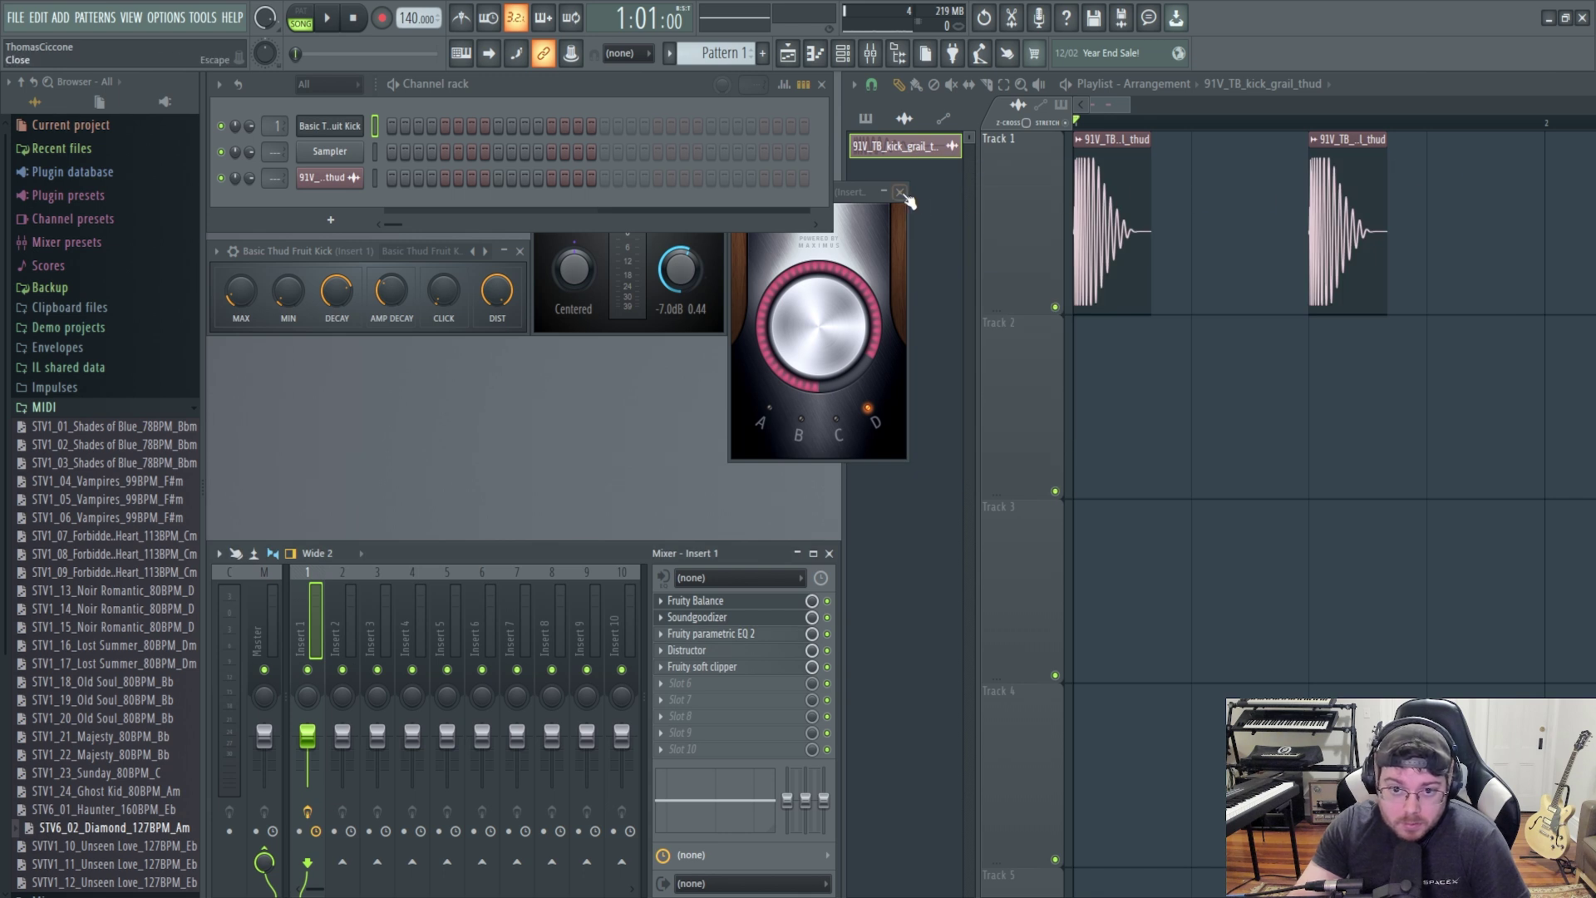
key(Escape)
key(Escape)
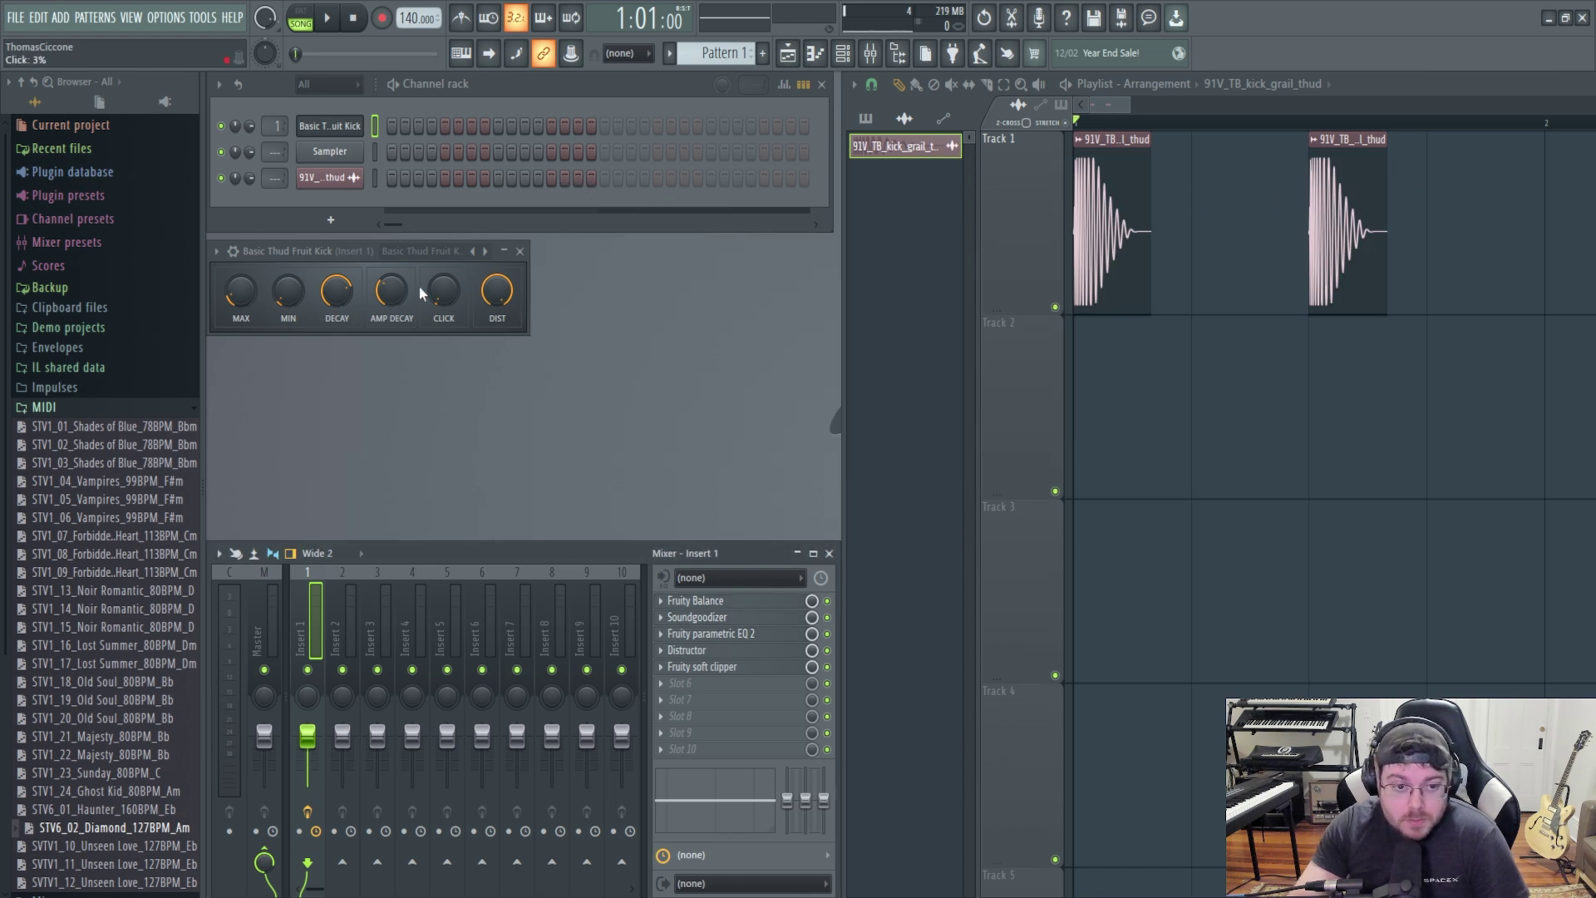
drag(306, 252, 304, 246)
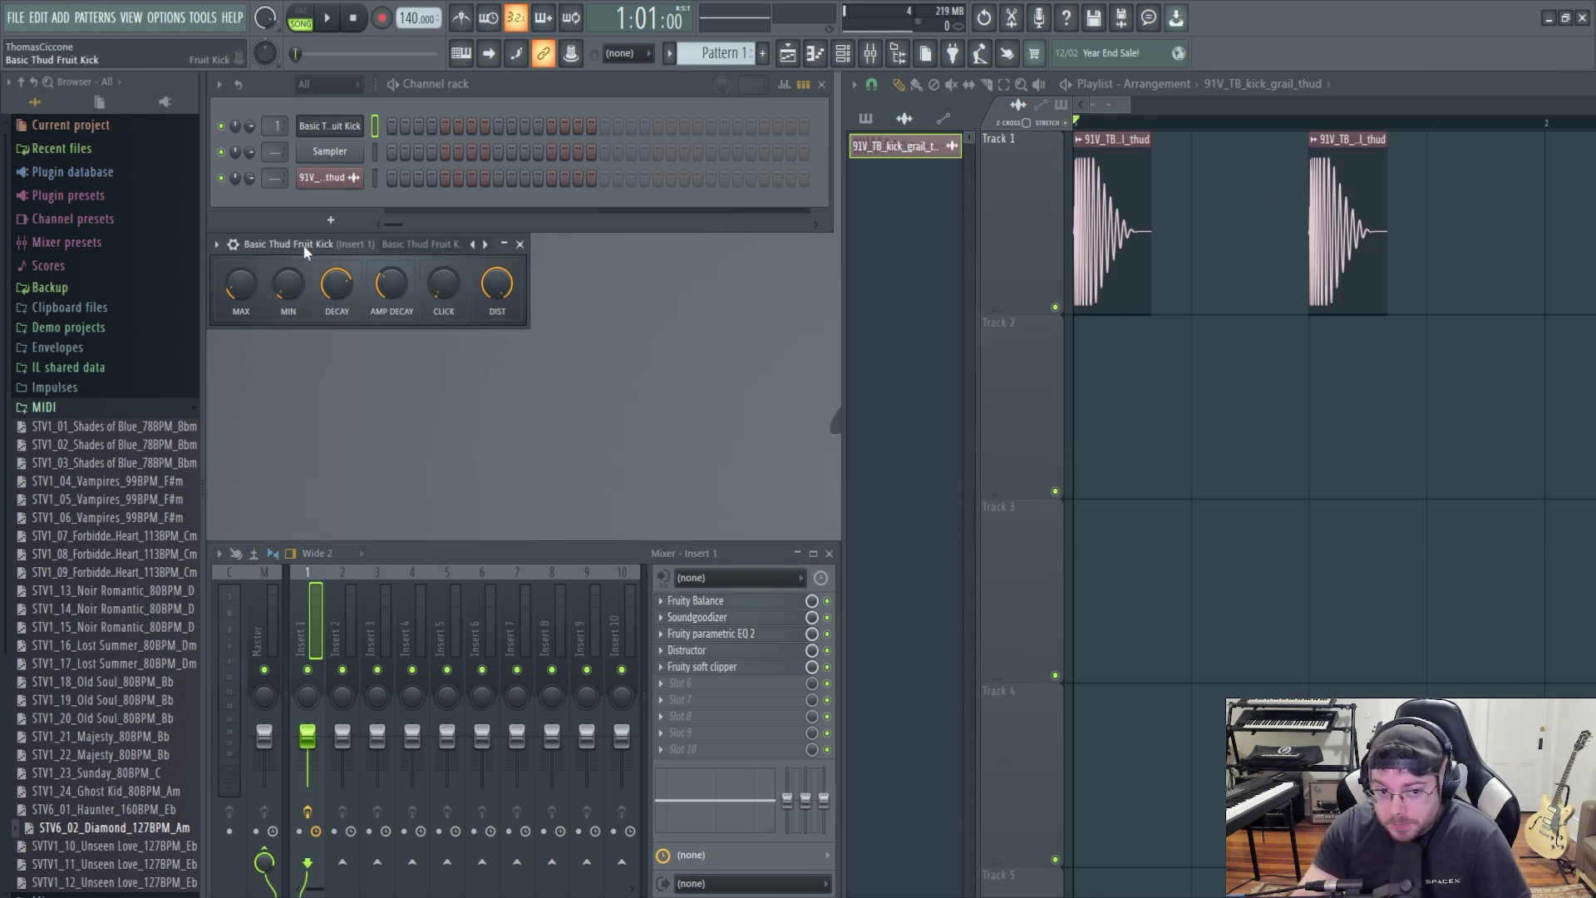
drag(299, 246, 522, 321)
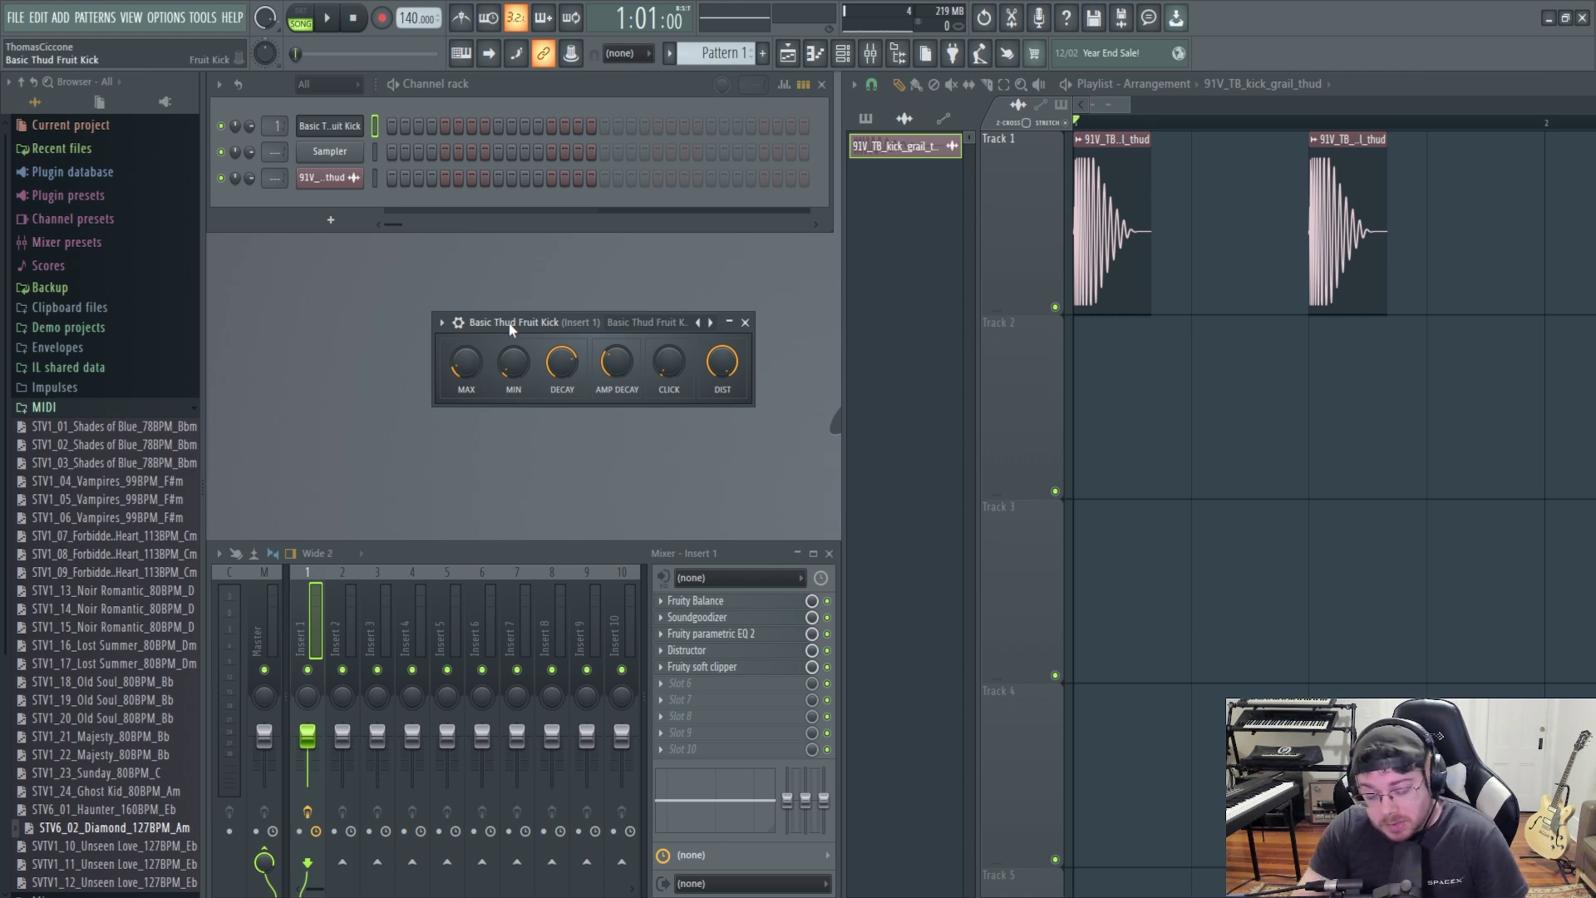
drag(501, 325, 274, 248)
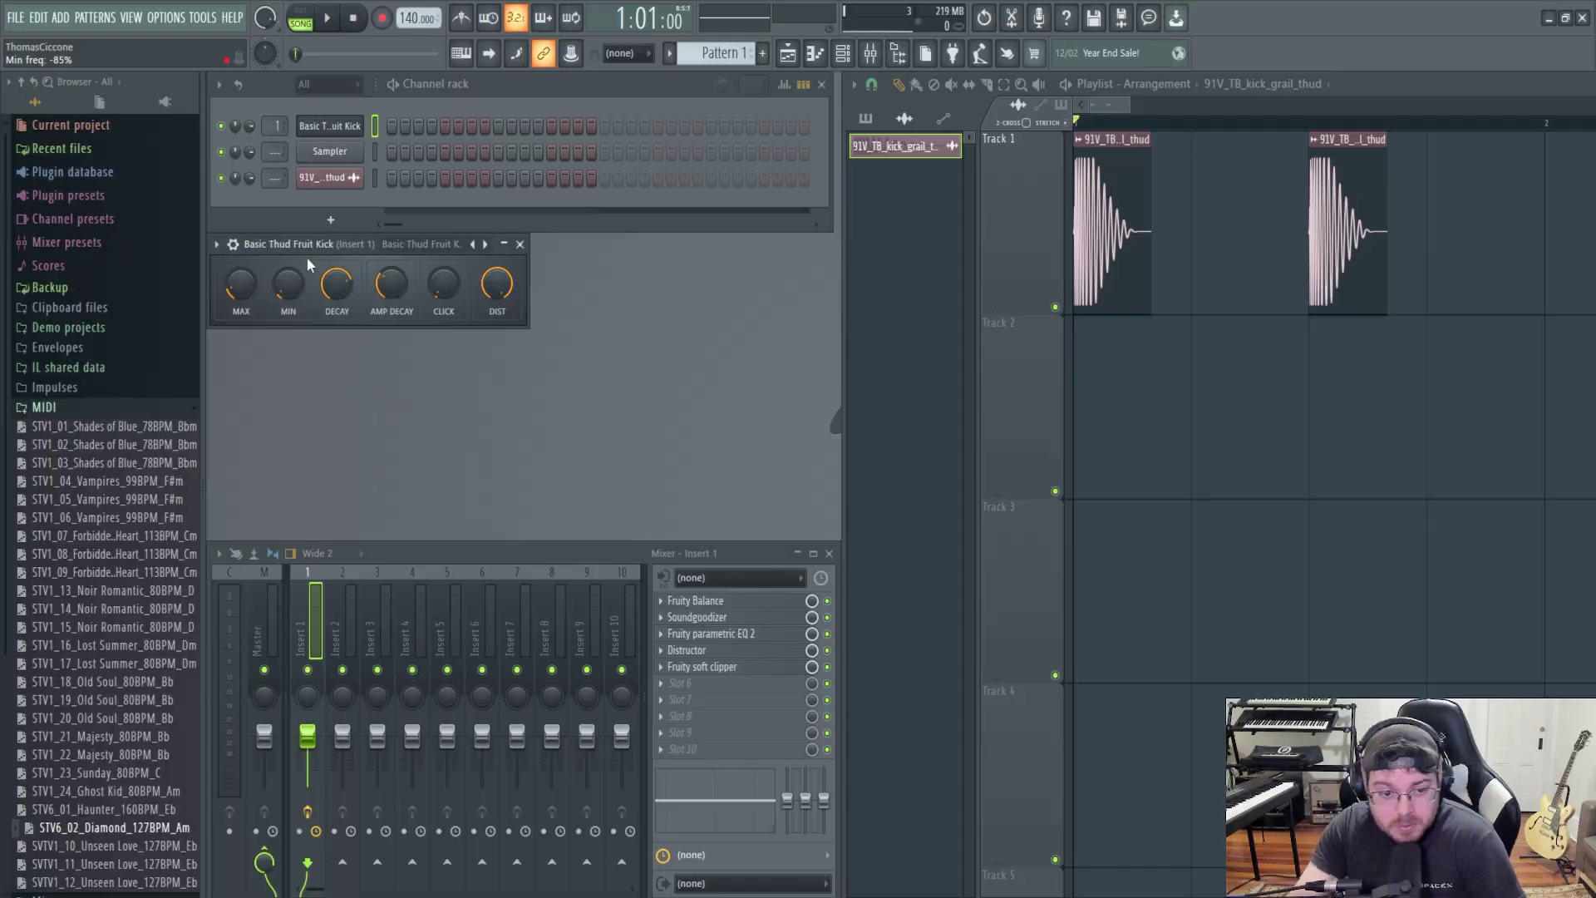